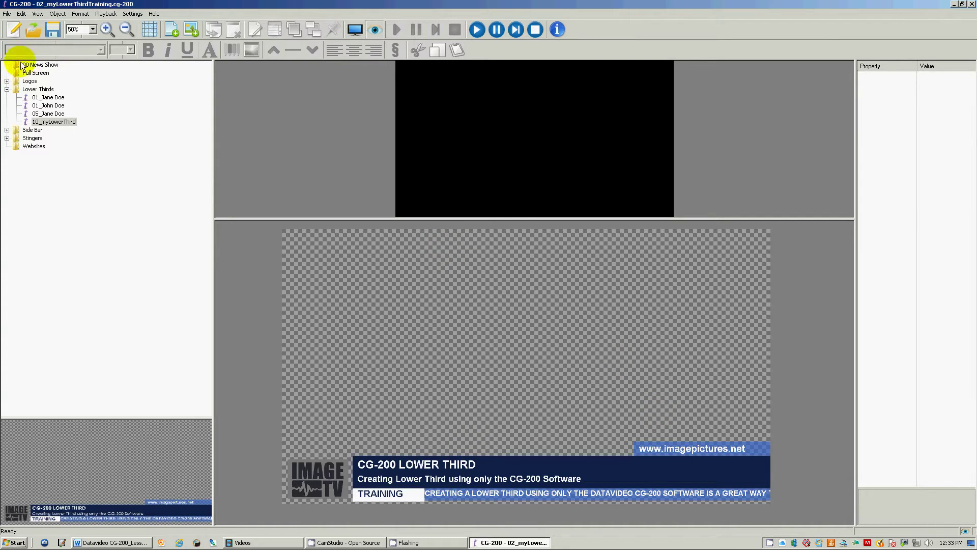
- Start a Save As and navigate up into the 00 News Show folder
left_click(7, 14)
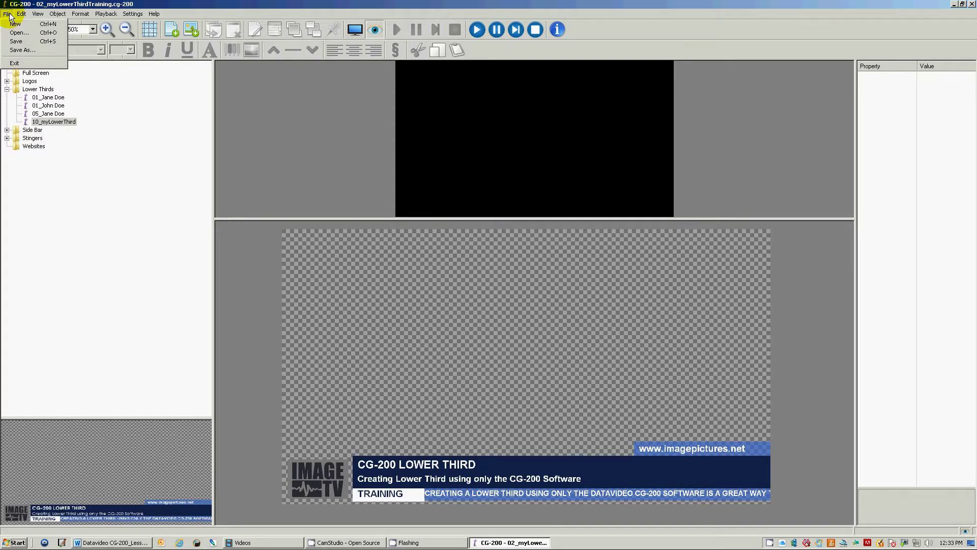
left_click(28, 48)
left_click(554, 183)
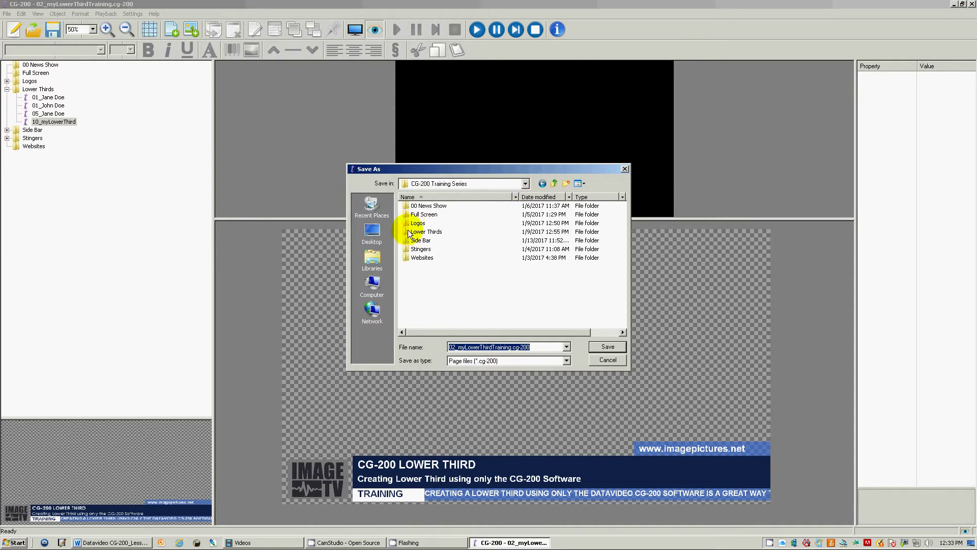
double_click(423, 206)
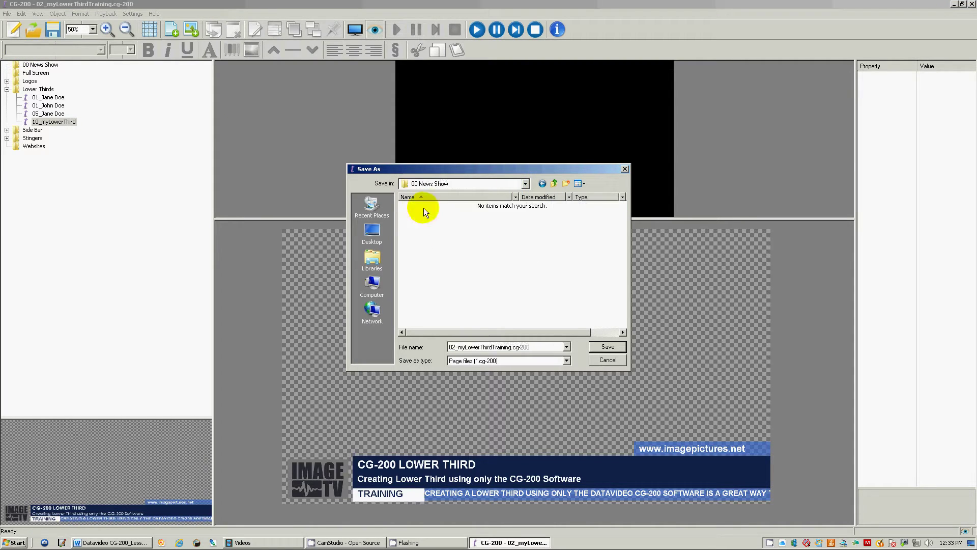
- Change the file name to 01_myLowerThird
left_click(453, 347)
left_click(455, 347)
key("BackSpace")
type("1")
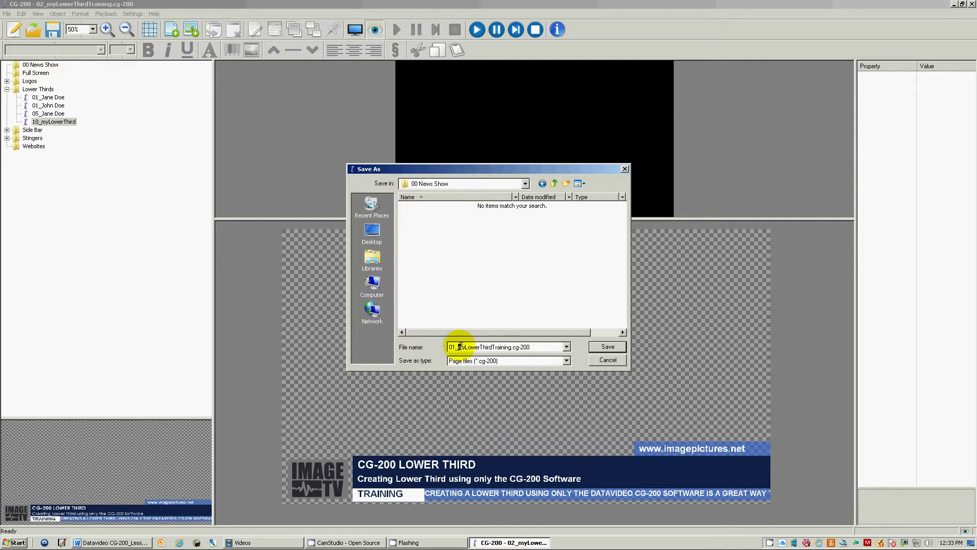
left_click_drag(459, 347, 563, 346)
type("myLowerThird")
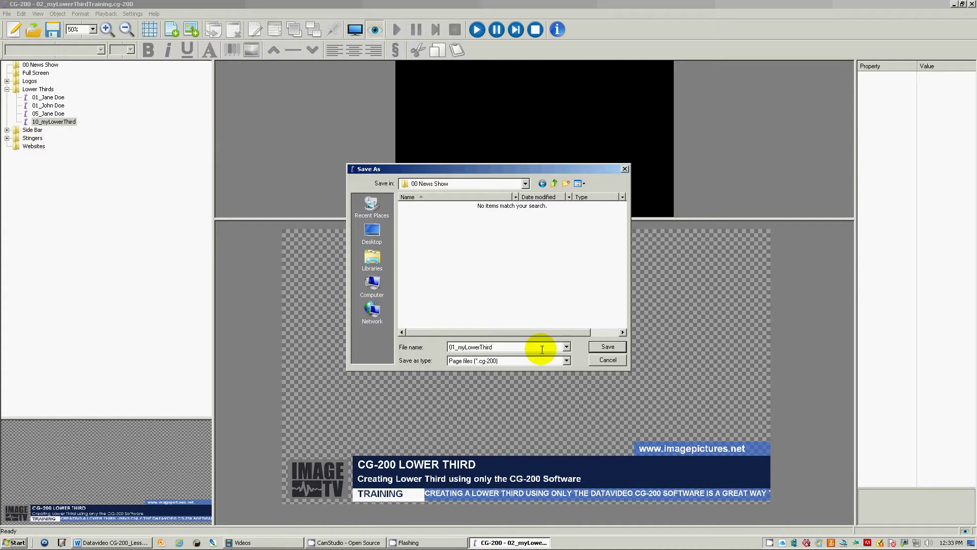
- Save the page into 00 News Show and select 01_myLowerThird in the expanded folder
left_click(612, 345)
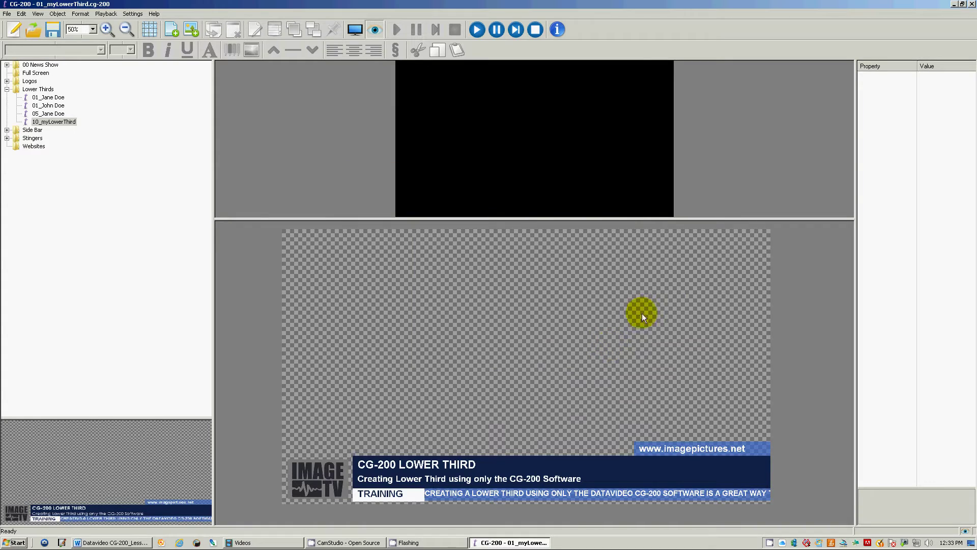
left_click(8, 65)
left_click(47, 72)
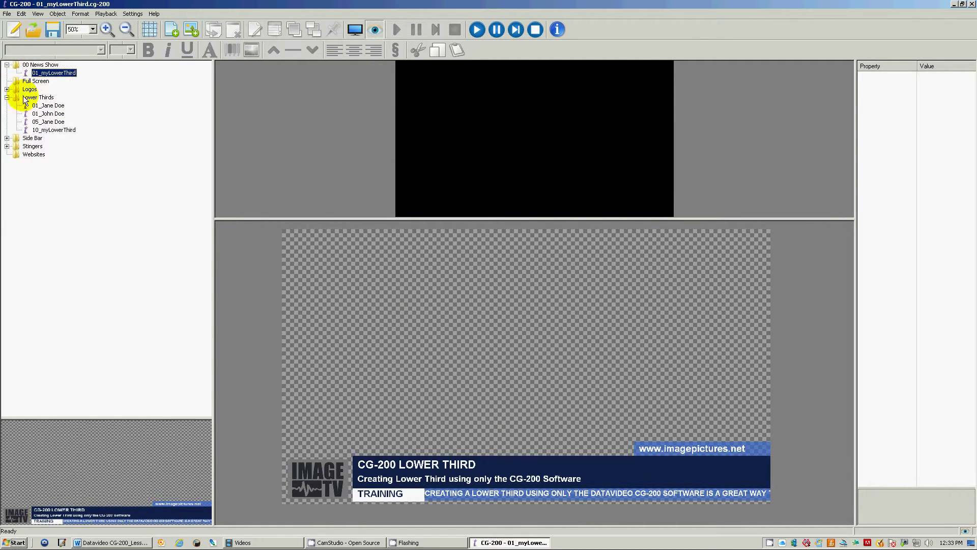
- Collapse the Lower Thirds folder, reselect 01_myLowerThird, and select the main lower-third bar
left_click(7, 97)
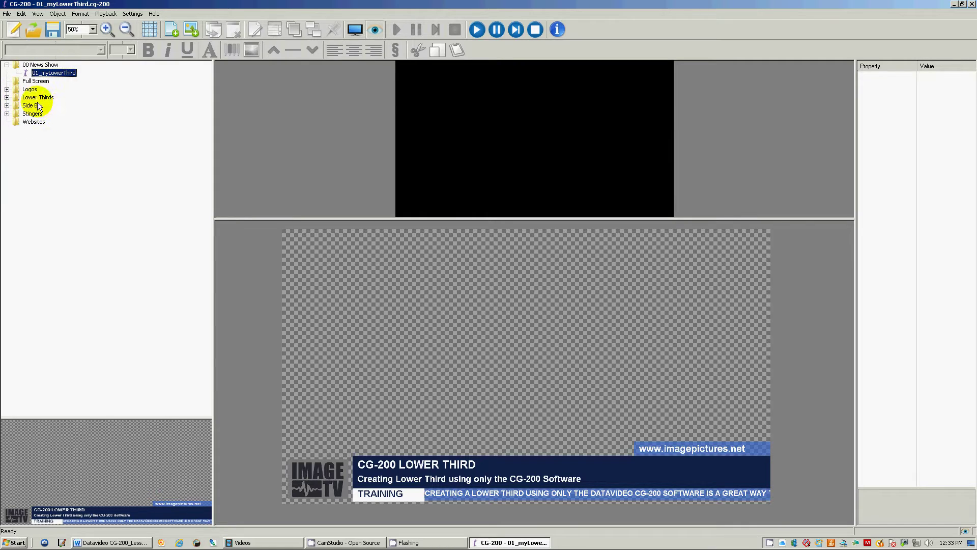
left_click(8, 97)
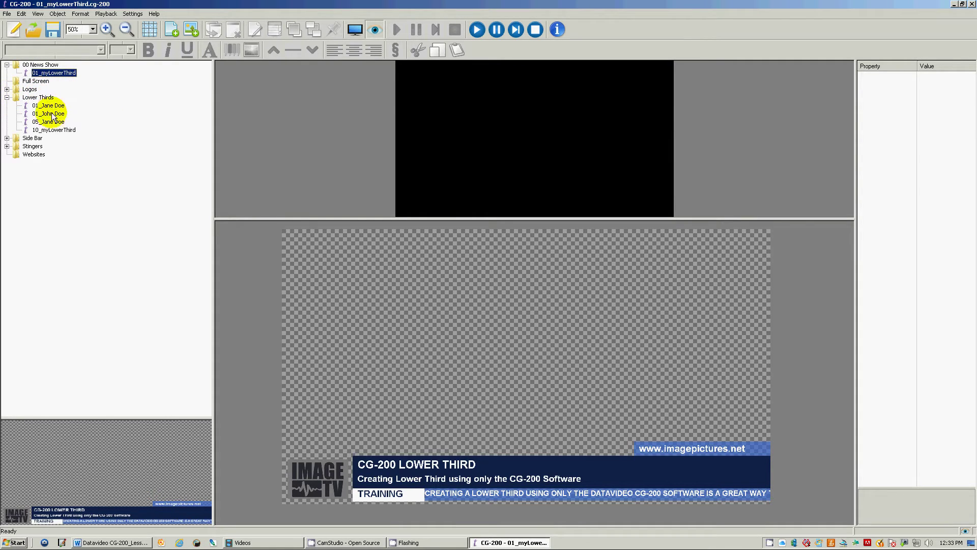
left_click(54, 130)
left_click(7, 98)
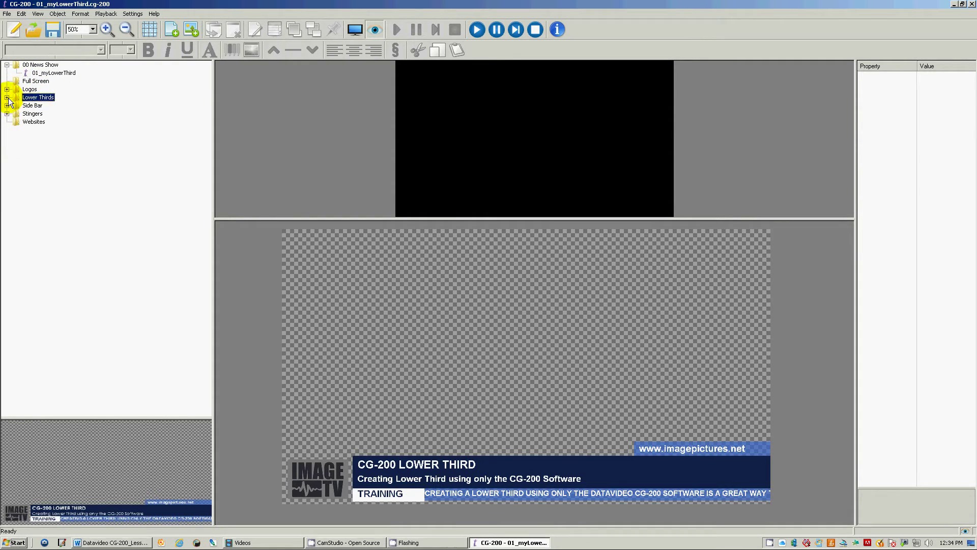
left_click(44, 73)
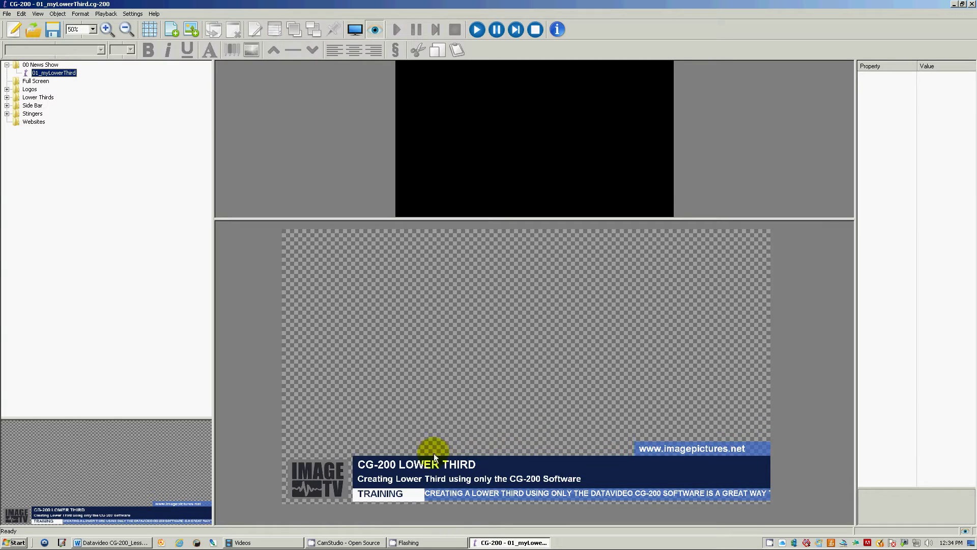
left_click(623, 472)
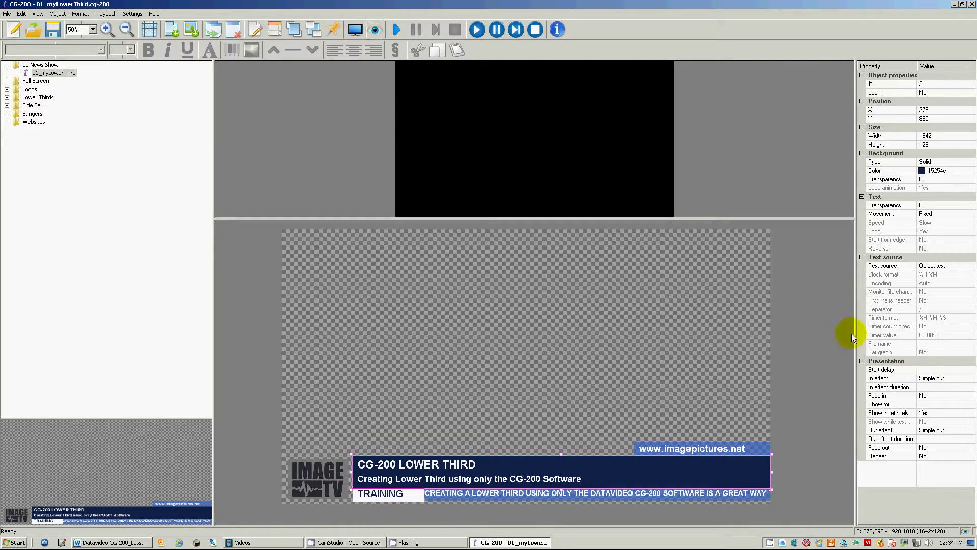
- Give the main bar a Slide from Right side In effect with 0.25 duration
left_click_drag(856, 332, 805, 332)
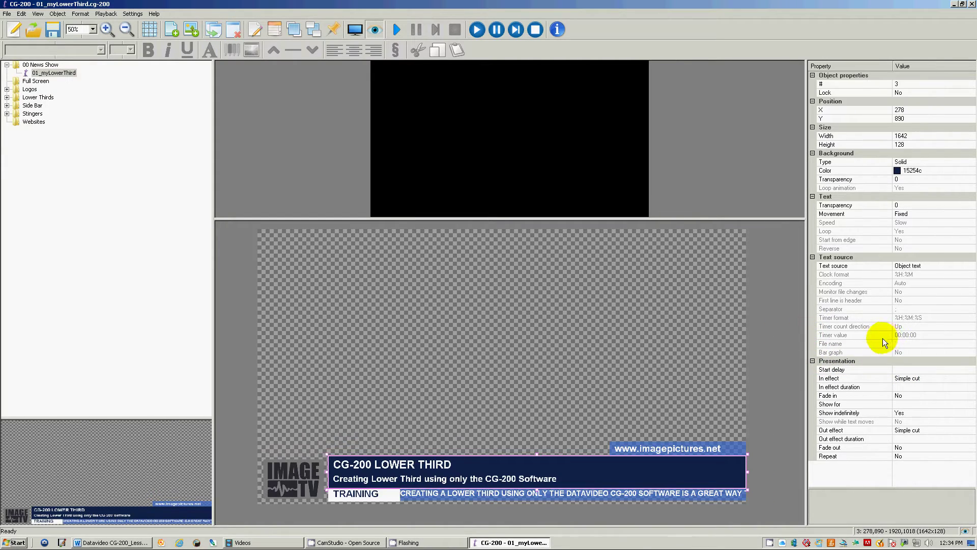
left_click(942, 379)
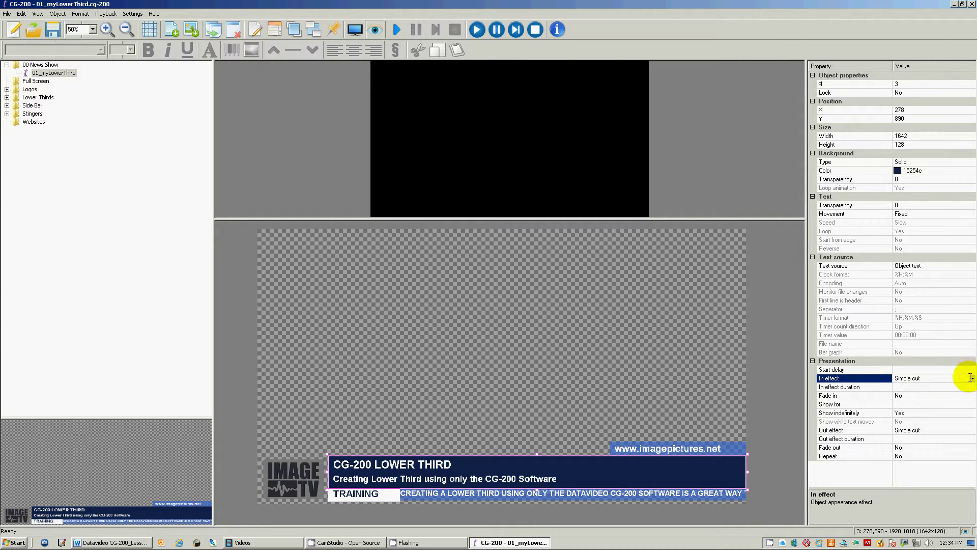
left_click(972, 378)
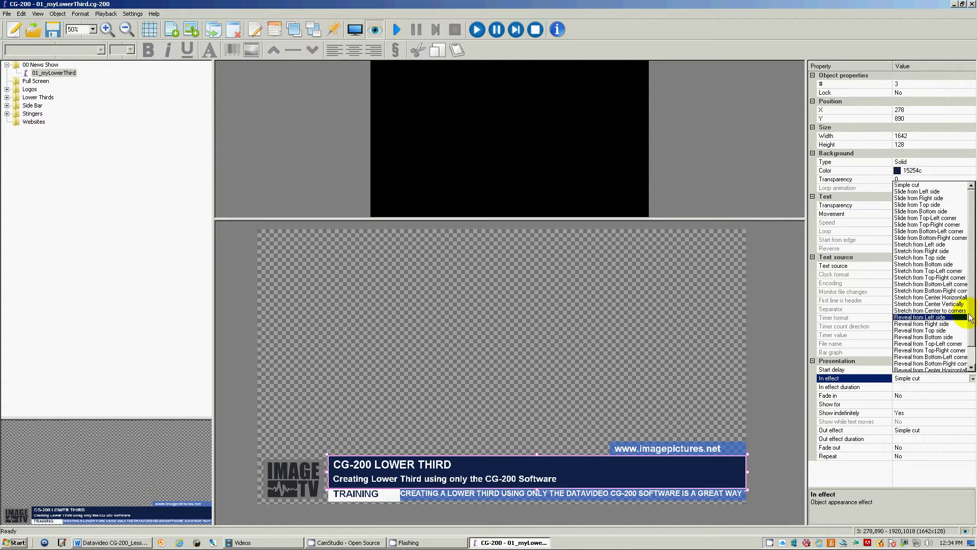
scroll(965, 351, "down", 1)
left_click_drag(970, 356, 972, 294)
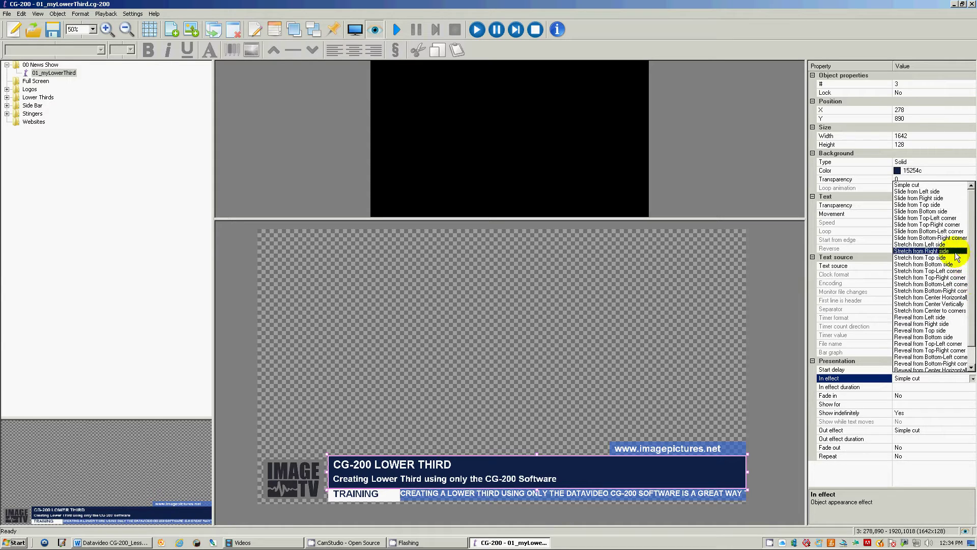
left_click(937, 198)
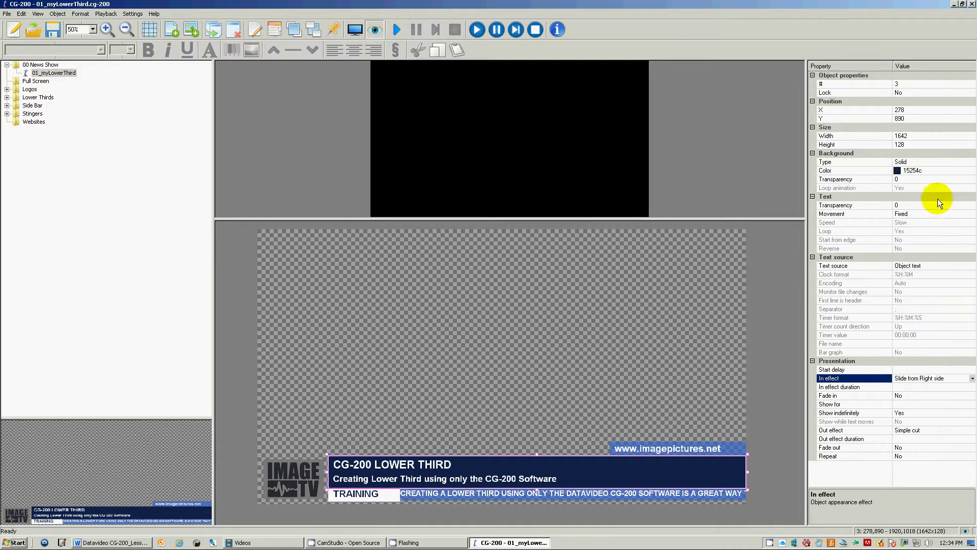
left_click(909, 387)
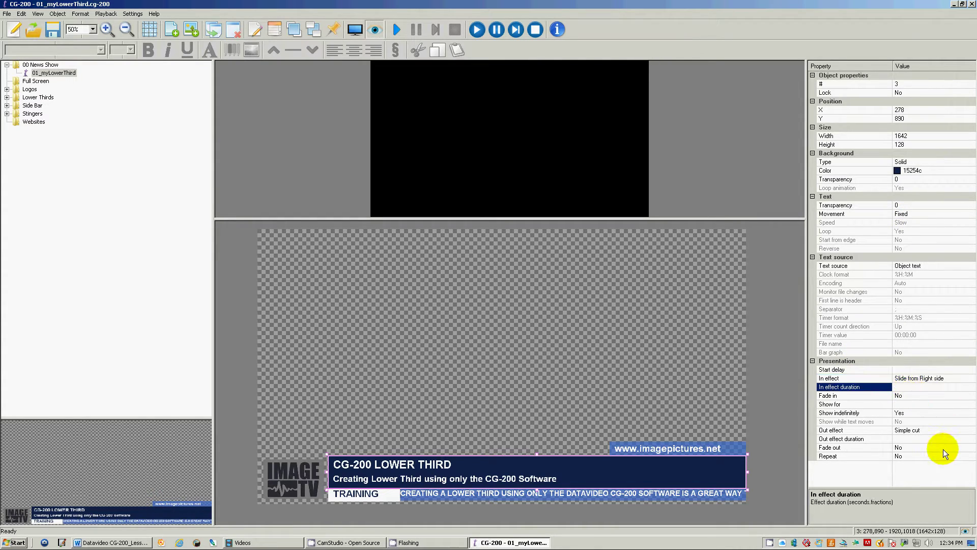
type(".25")
key("Return")
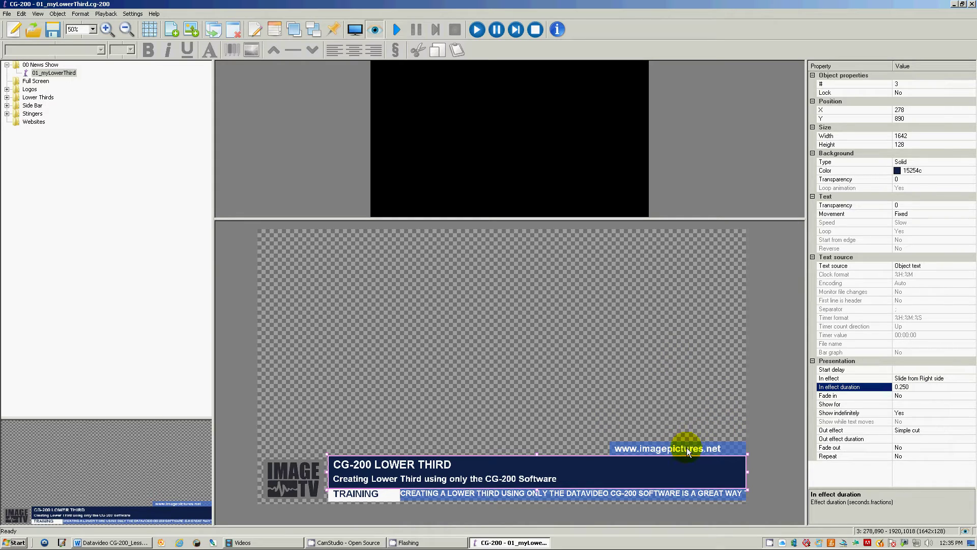
- Set the TRAINING box's Start delay to 0.25, leaving its entrance as a cut
left_click(382, 496)
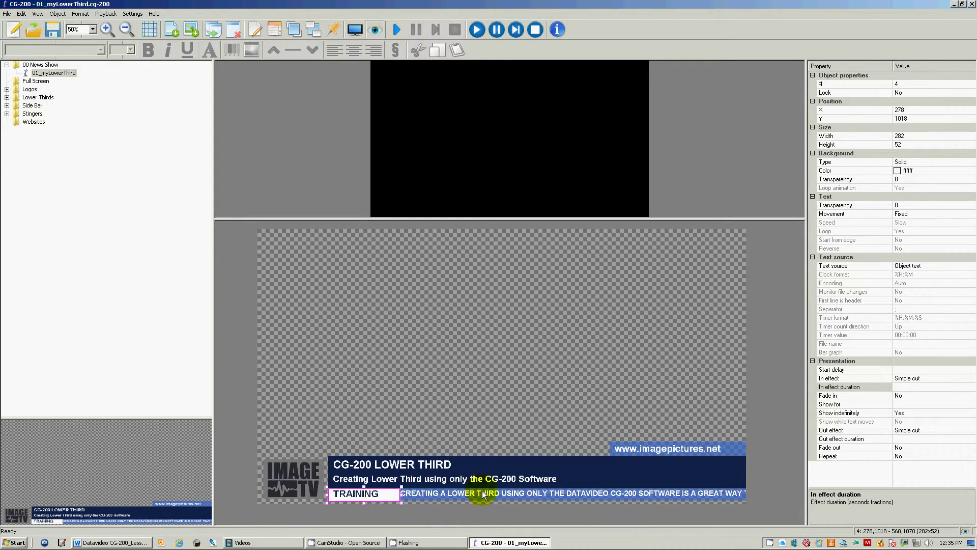
left_click(947, 378)
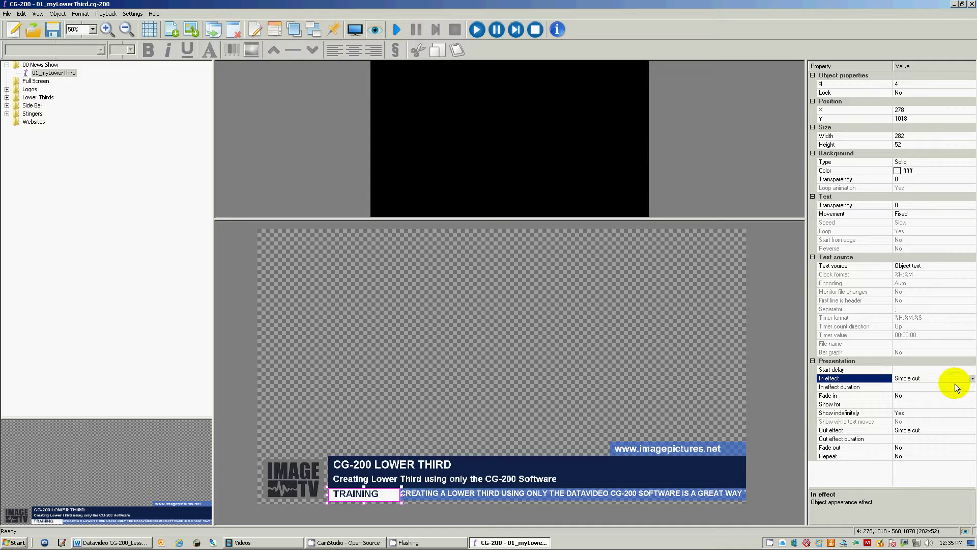
left_click(954, 386)
left_click(930, 370)
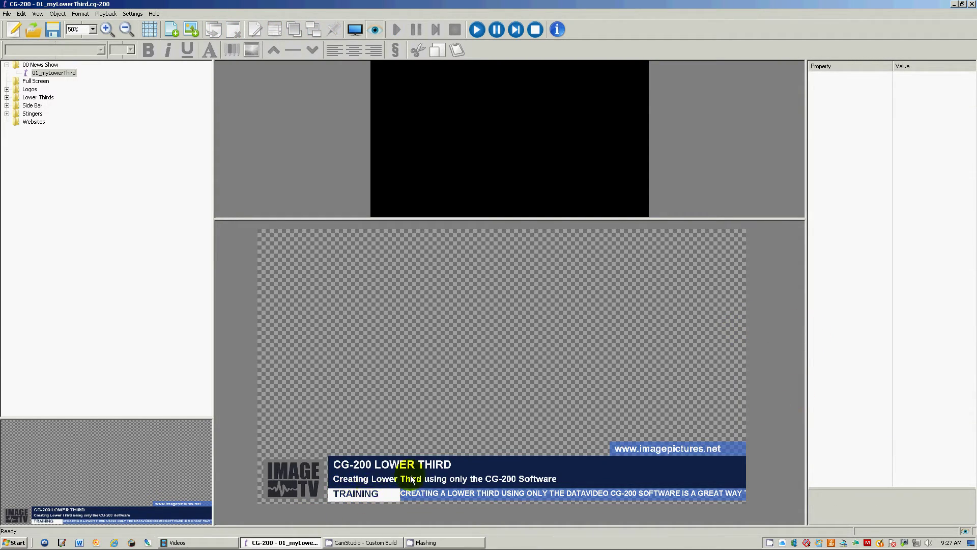
left_click(375, 495)
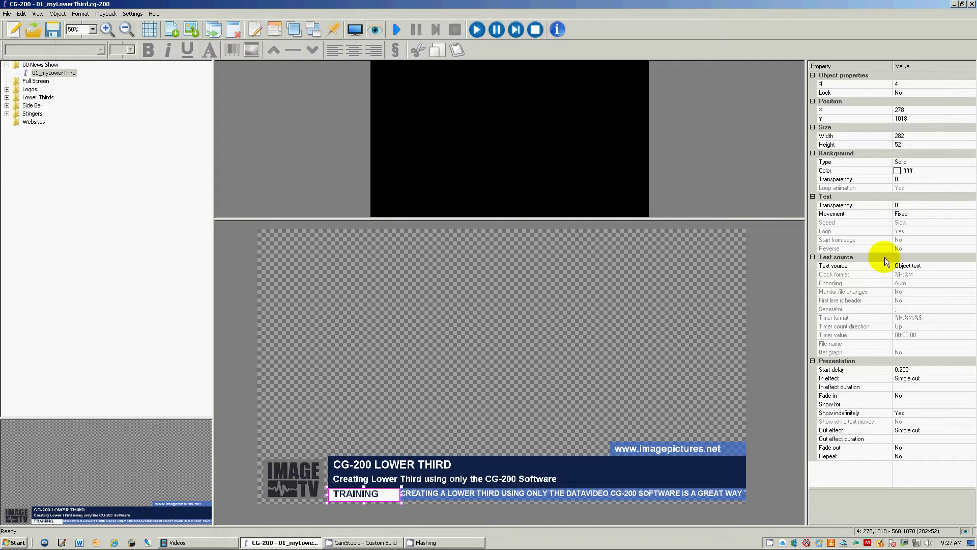
left_click(904, 386)
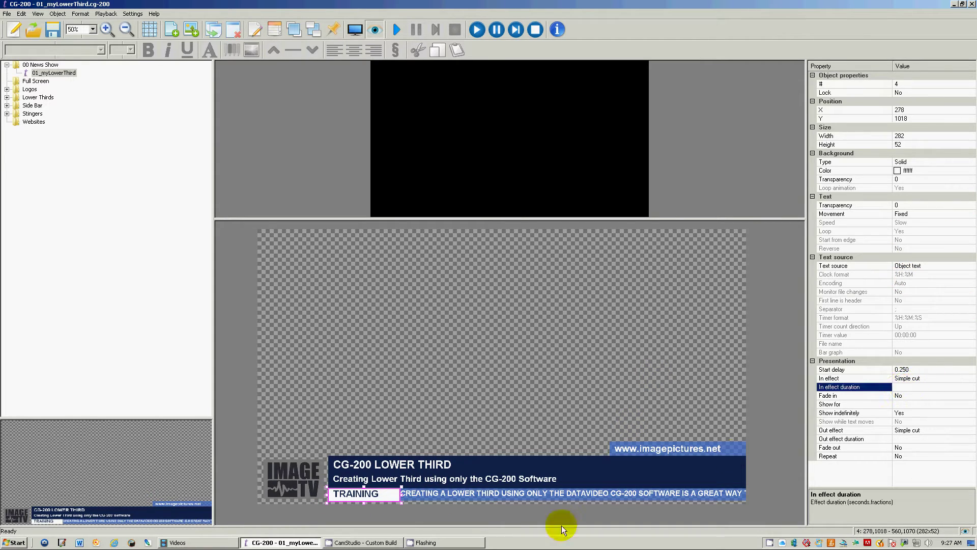
left_click(419, 494)
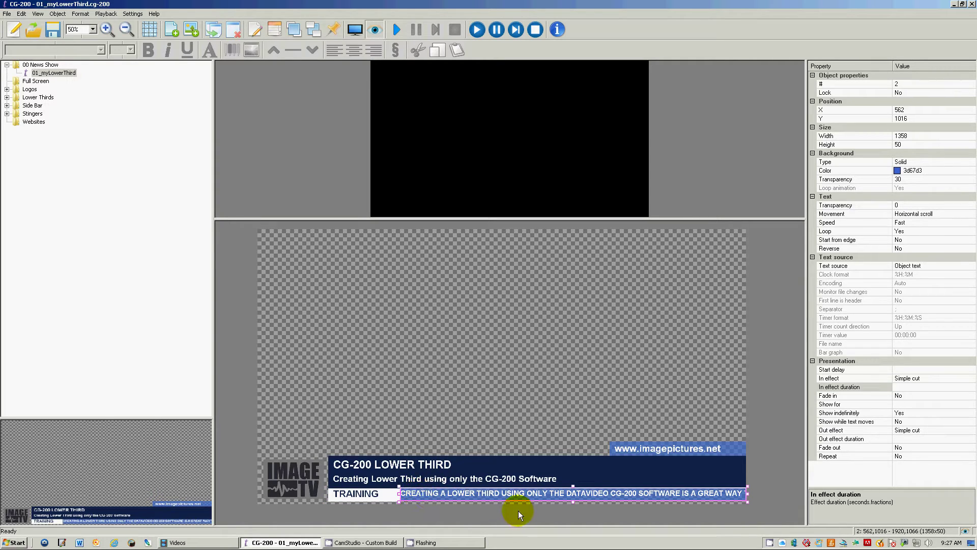
- Give the scrolling text bar a 0.25 Start delay and 0.2-second Reveal from Right side entrance
left_click(906, 370)
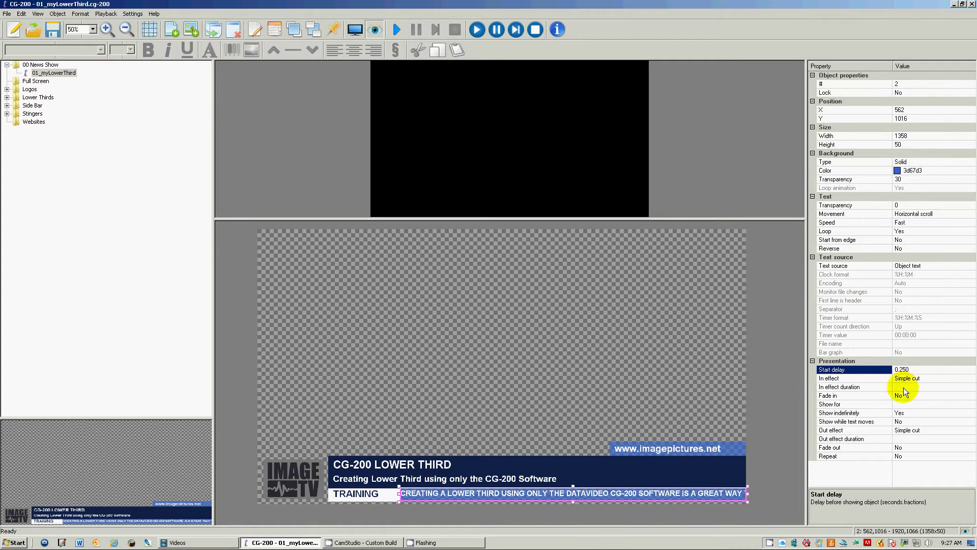
left_click(928, 378)
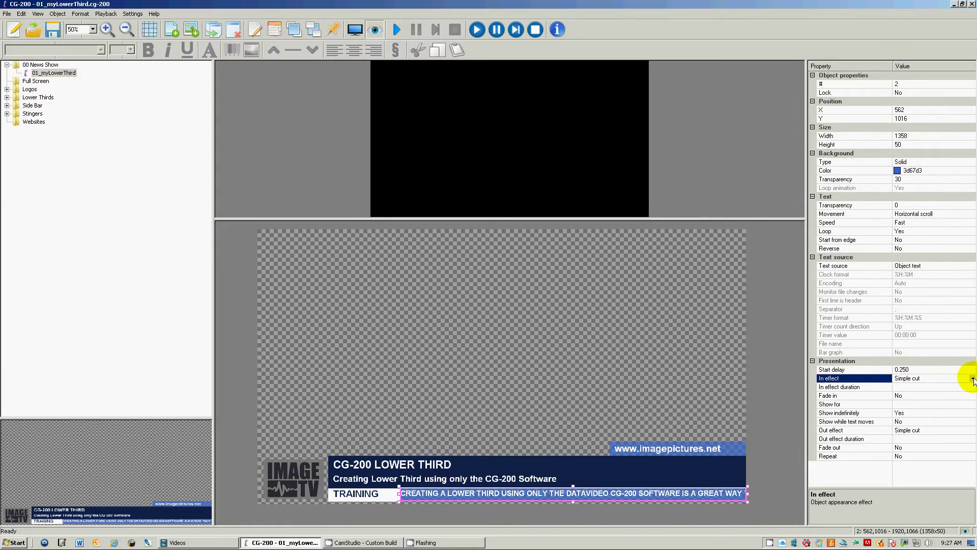
left_click(972, 379)
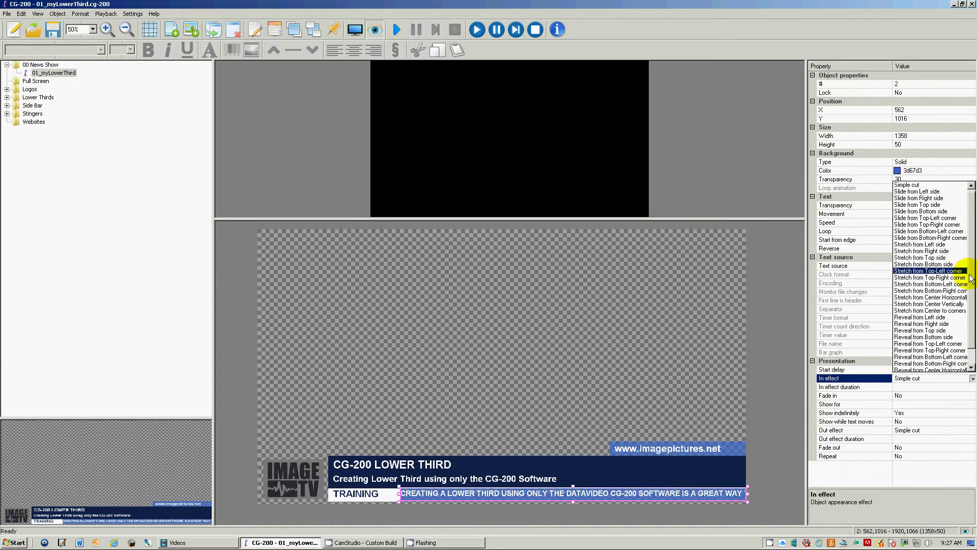
left_click(955, 323)
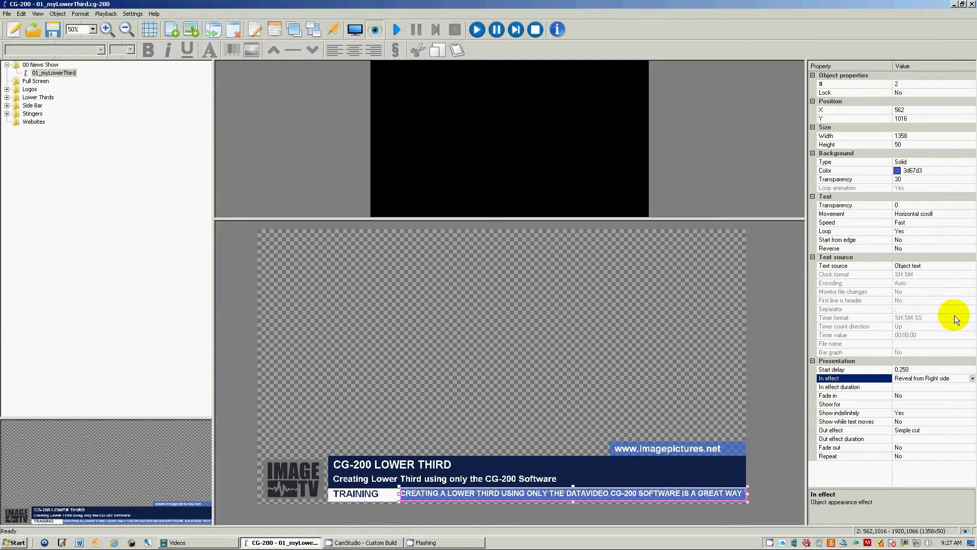
left_click(908, 387)
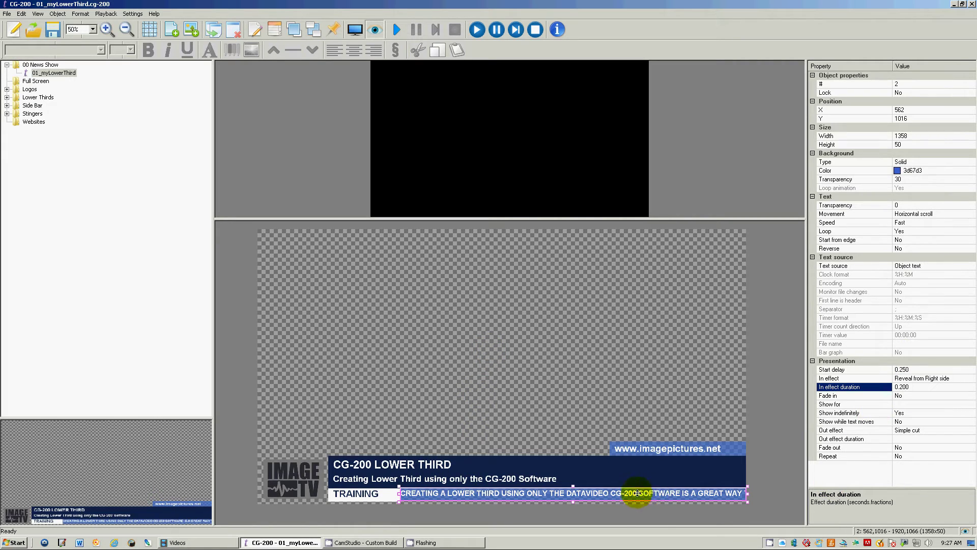
left_click(677, 449)
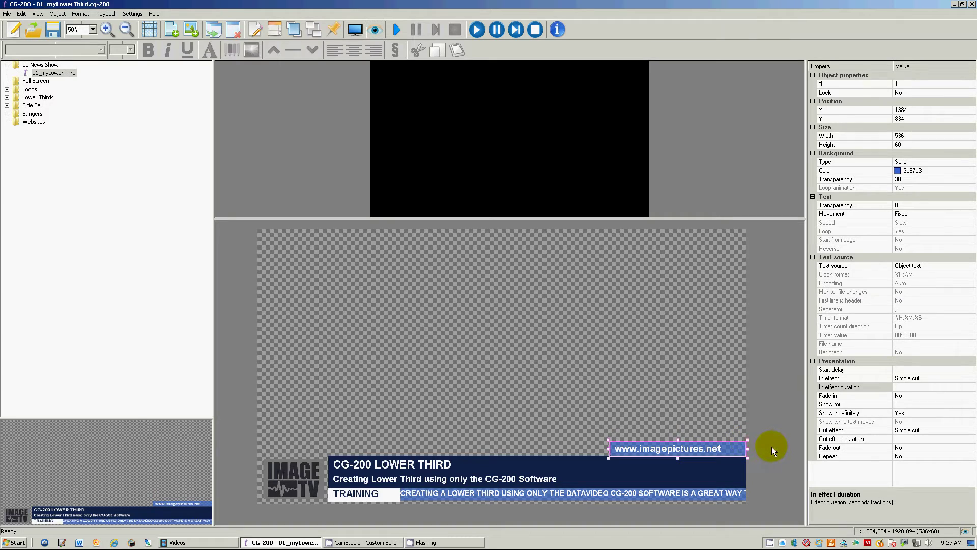
left_click(902, 370)
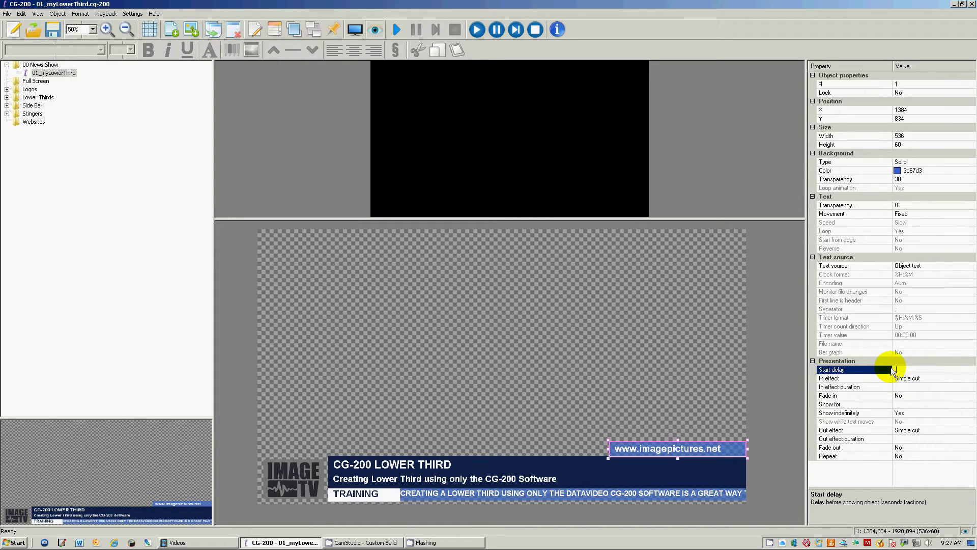
key("Return")
left_click(967, 378)
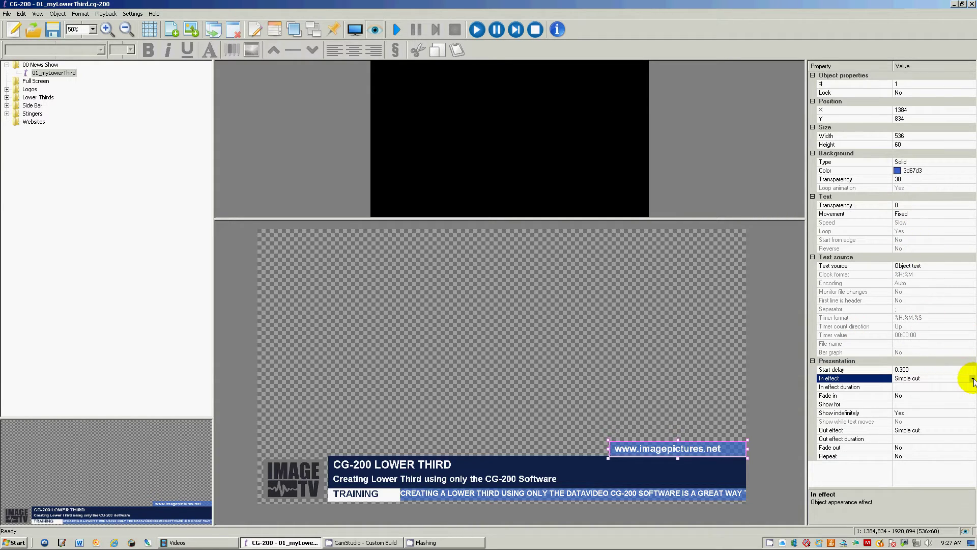
left_click(972, 379)
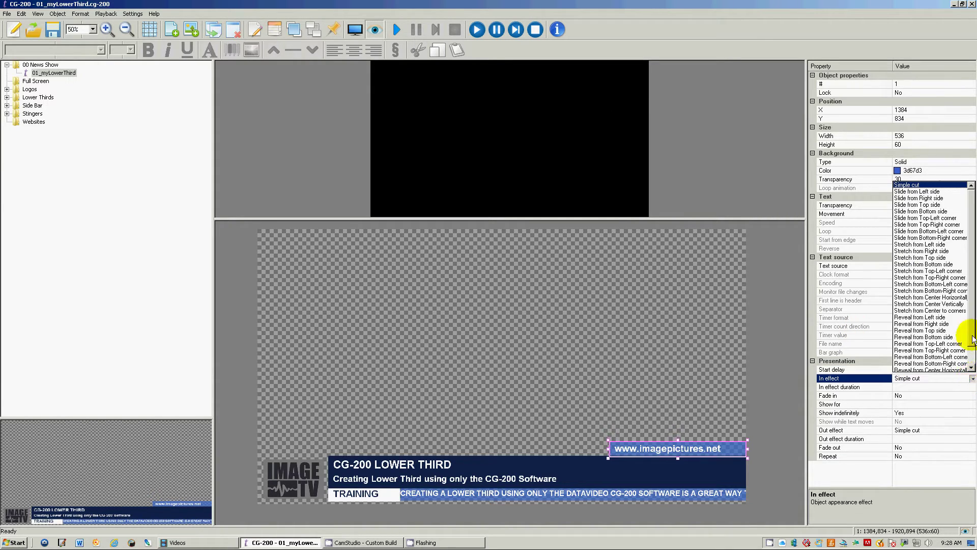
scroll(973, 331, "down", 1)
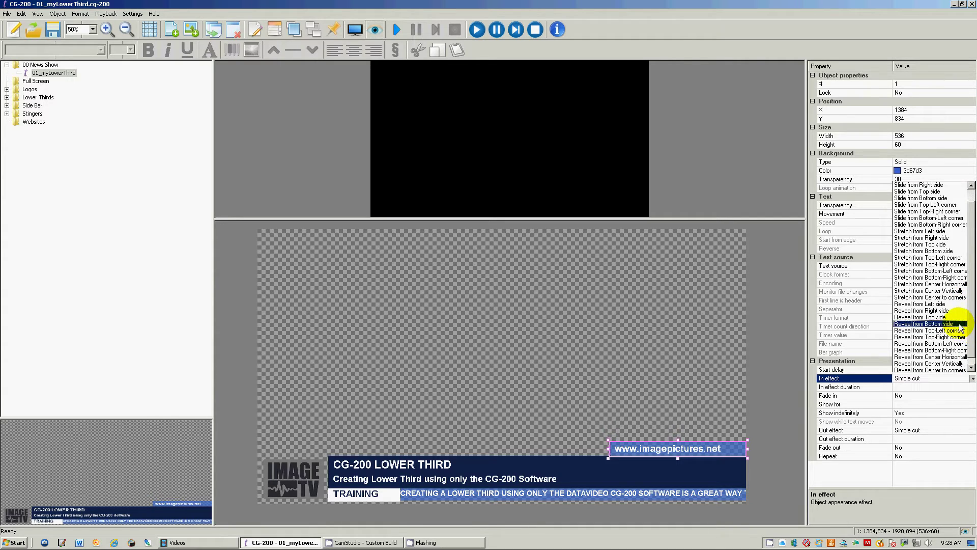
left_click(949, 324)
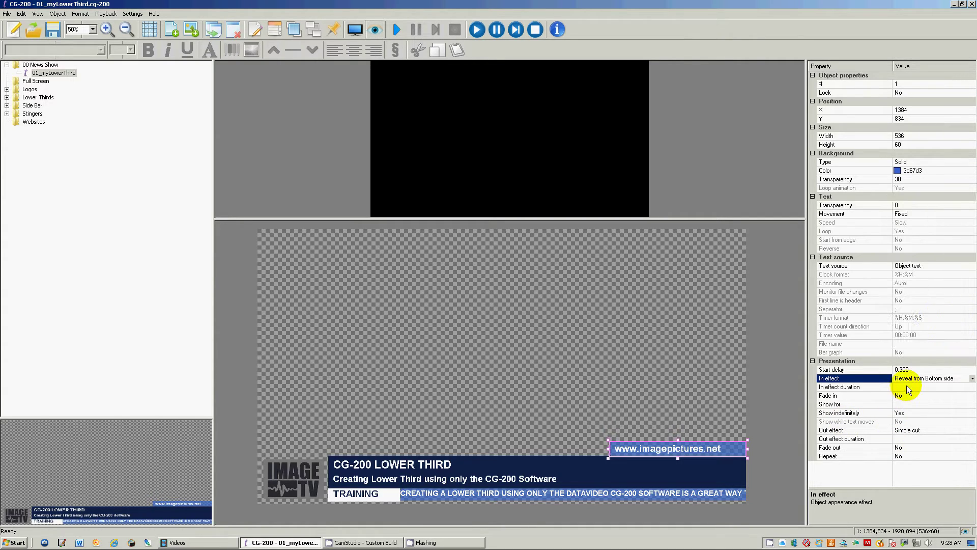
left_click(897, 386)
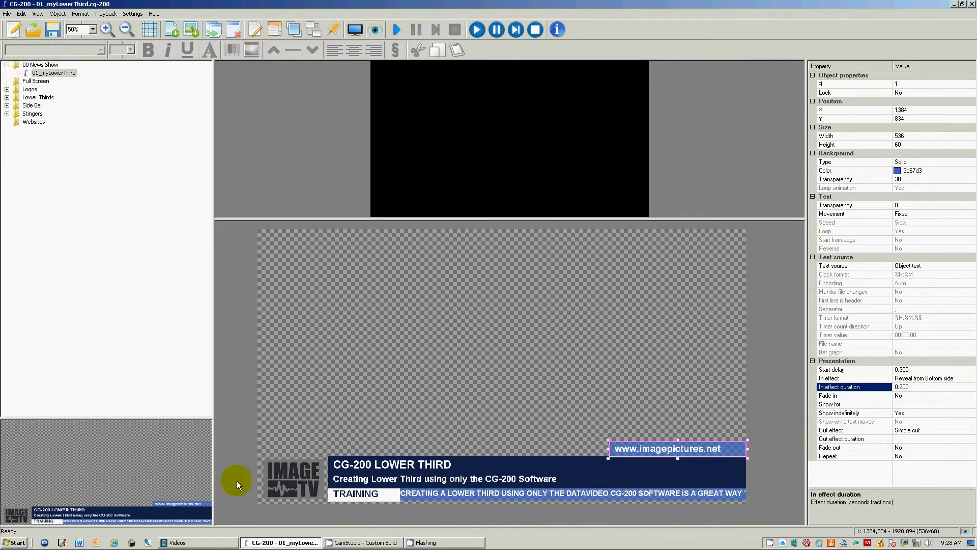
left_click(313, 480)
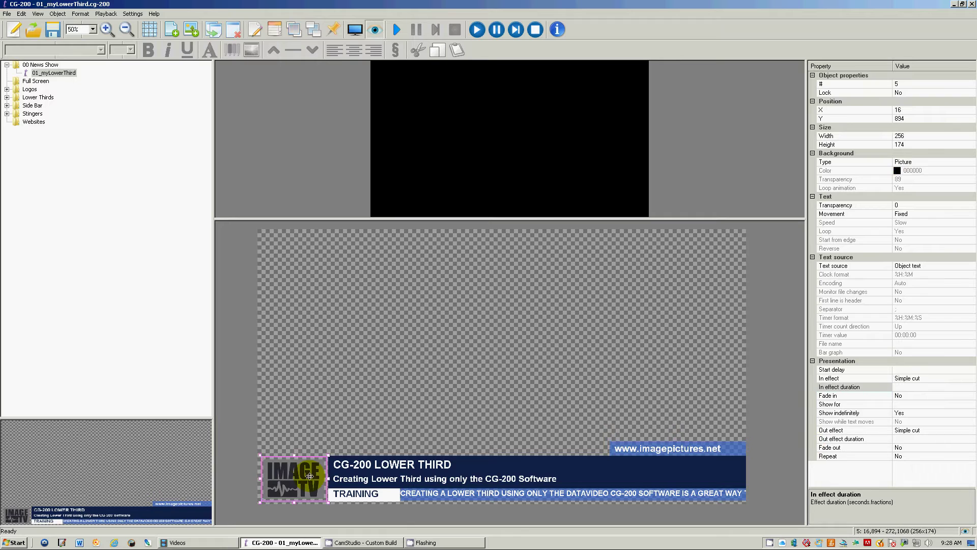
- Give the IMAGE TV logo a 0.200-second Reveal from Center Vertically entrance and play it
left_click(971, 378)
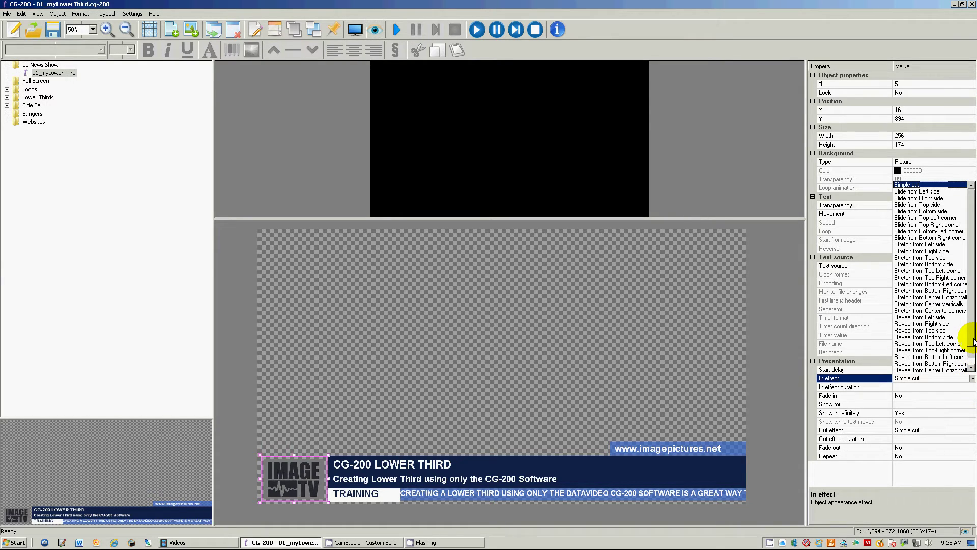
scroll(973, 342, "down", 1)
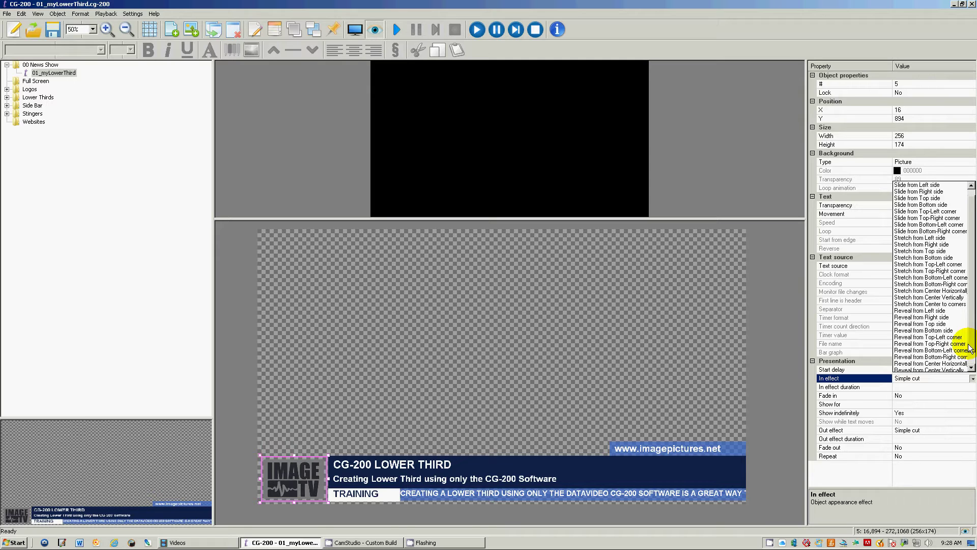
scroll(967, 345, "down", 1)
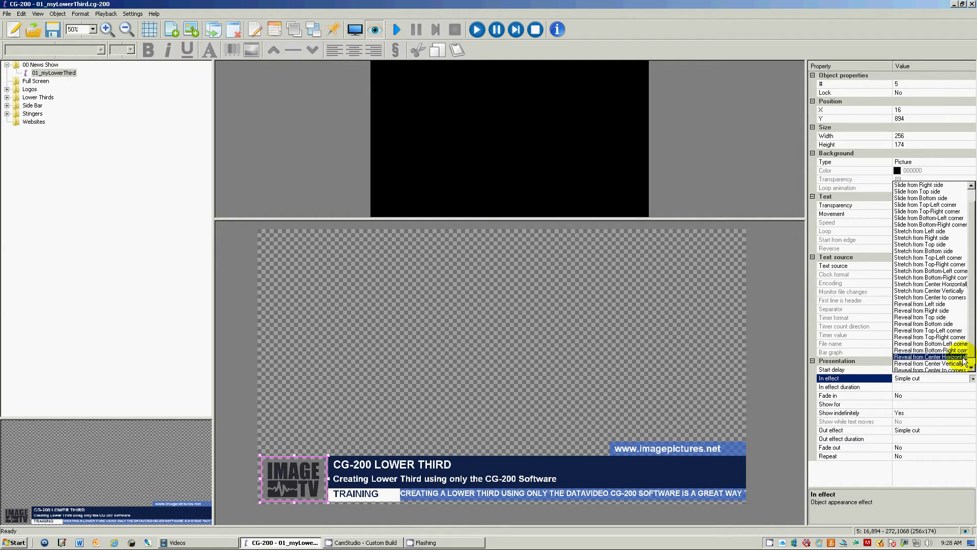
left_click(961, 363)
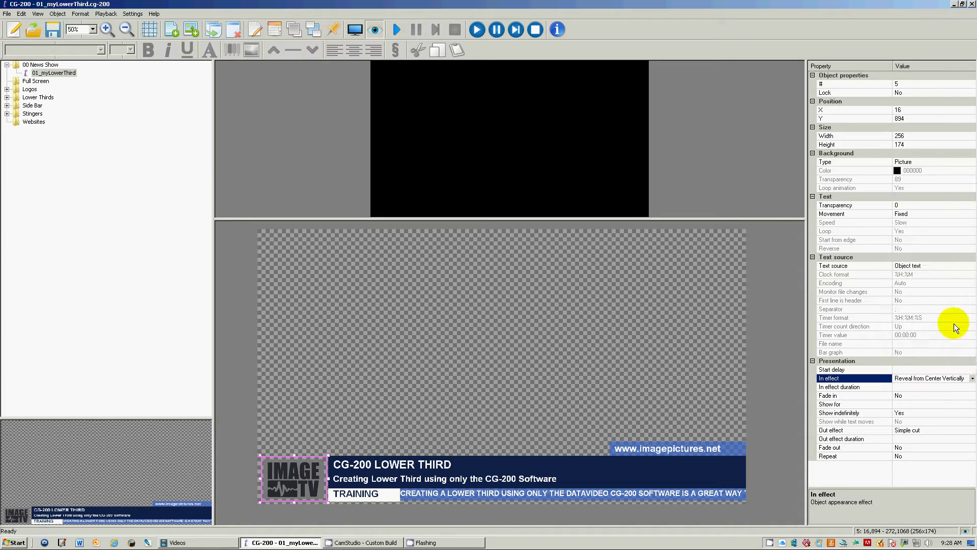
left_click(899, 386)
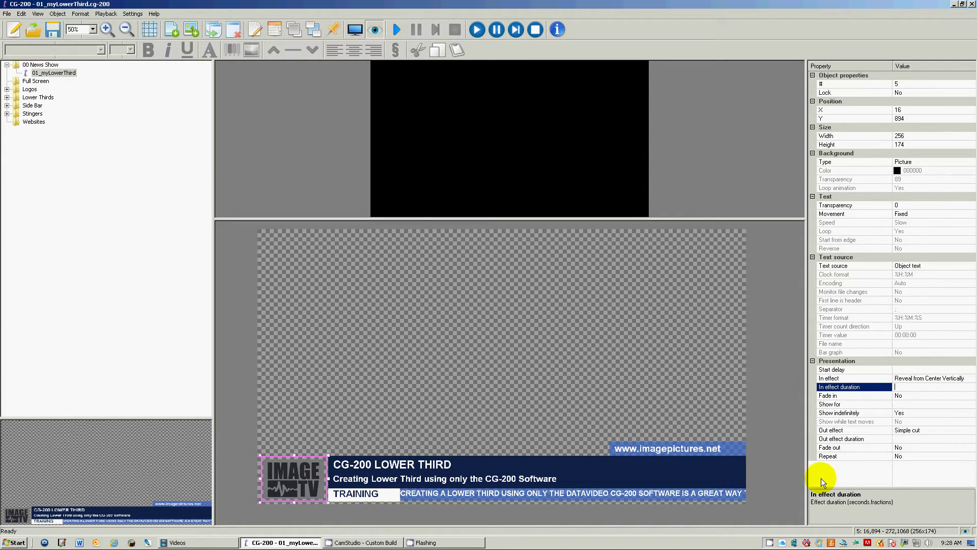
type("0.200")
left_click(398, 33)
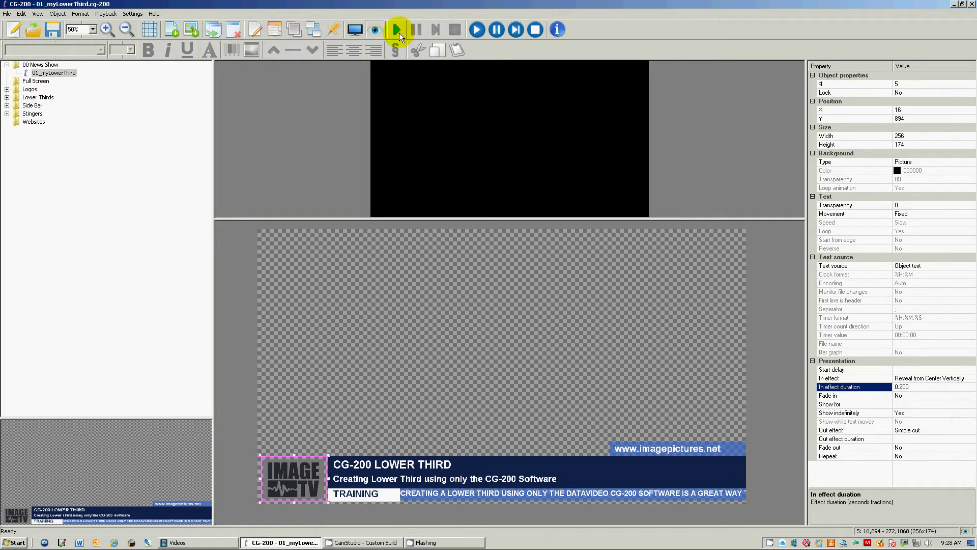
left_click(397, 31)
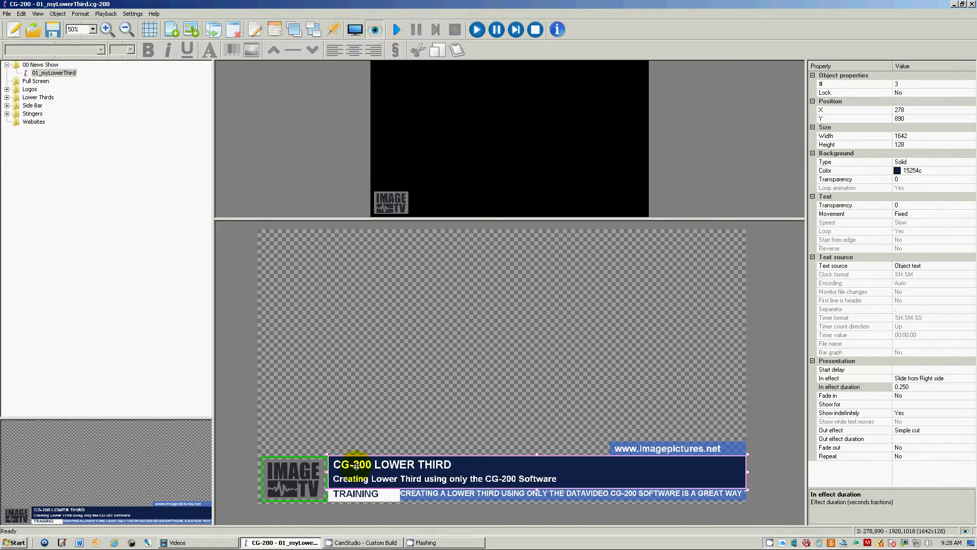
- Play the bar, TRAINING box, ticker and website box entrances one by one, then end playback
left_click(436, 51)
left_click(396, 30)
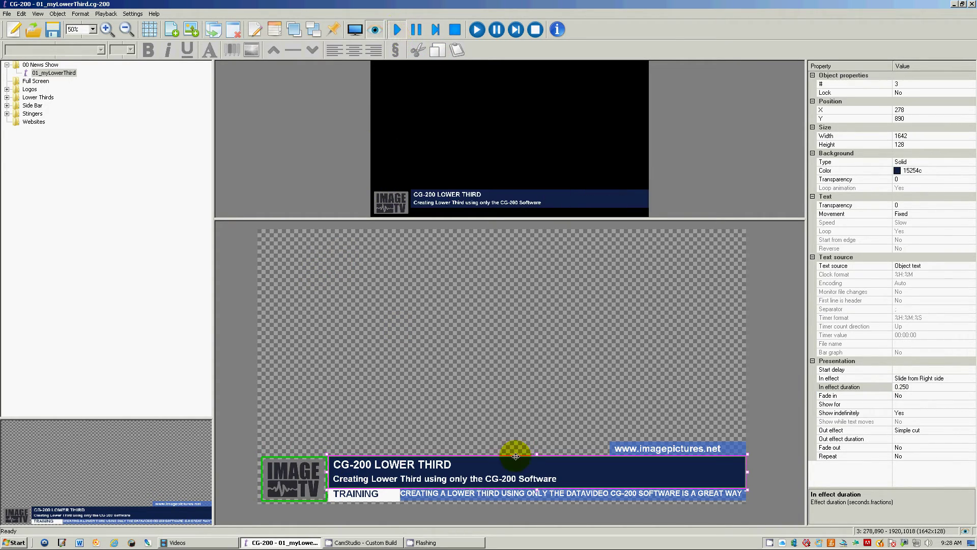
left_click(399, 497)
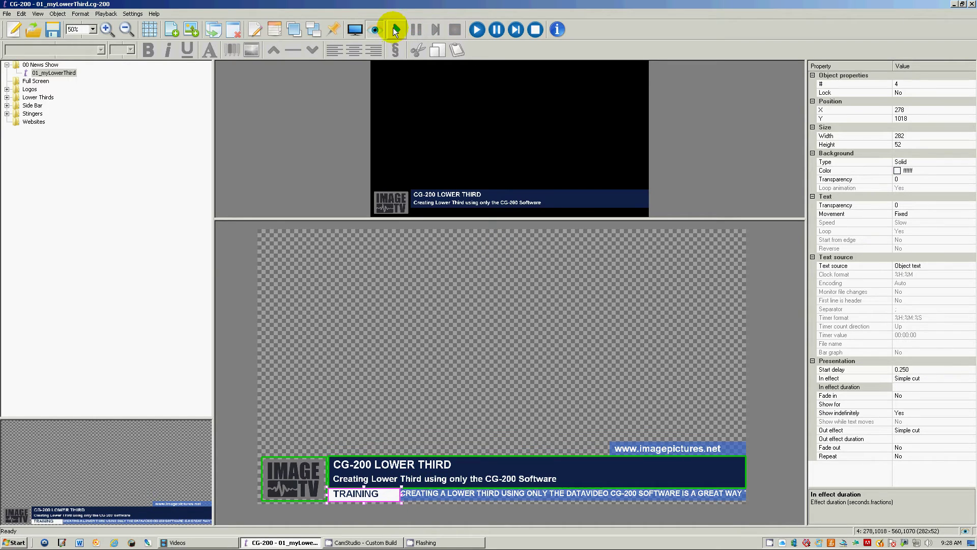
left_click(396, 29)
left_click(478, 498)
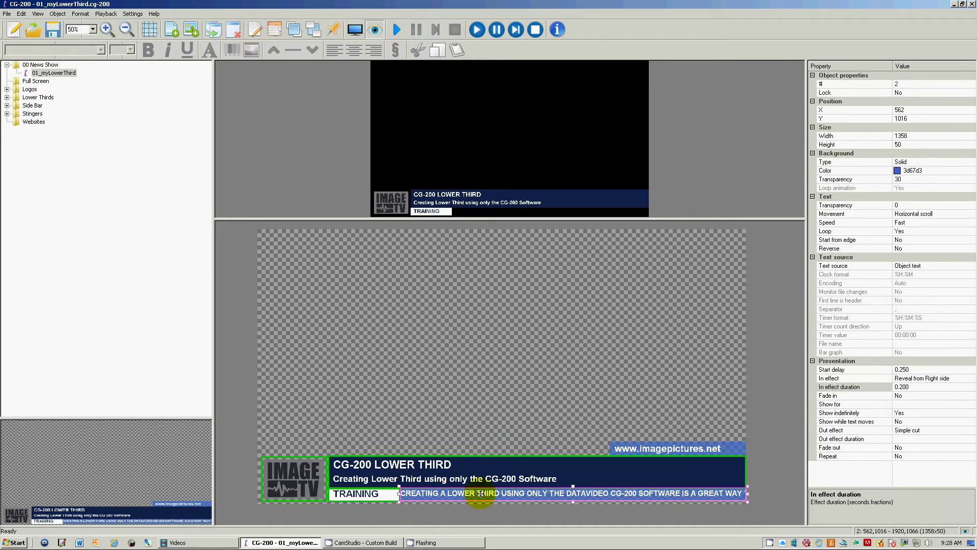
left_click(396, 29)
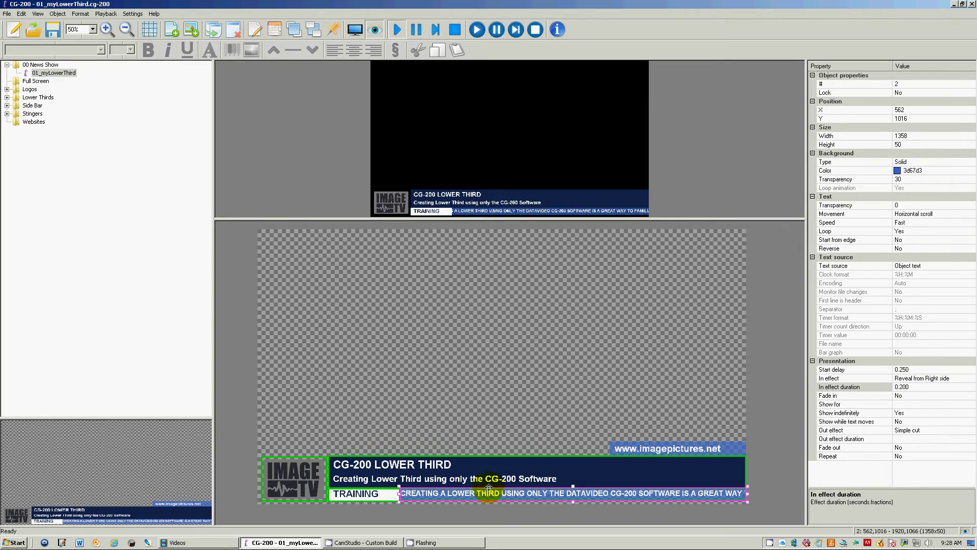
left_click(682, 448)
left_click(481, 37)
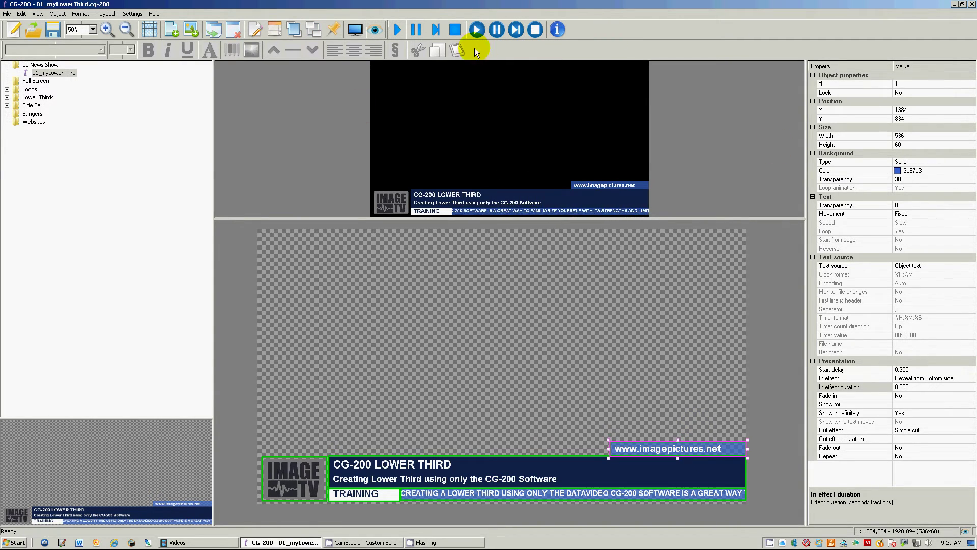
left_click(518, 31)
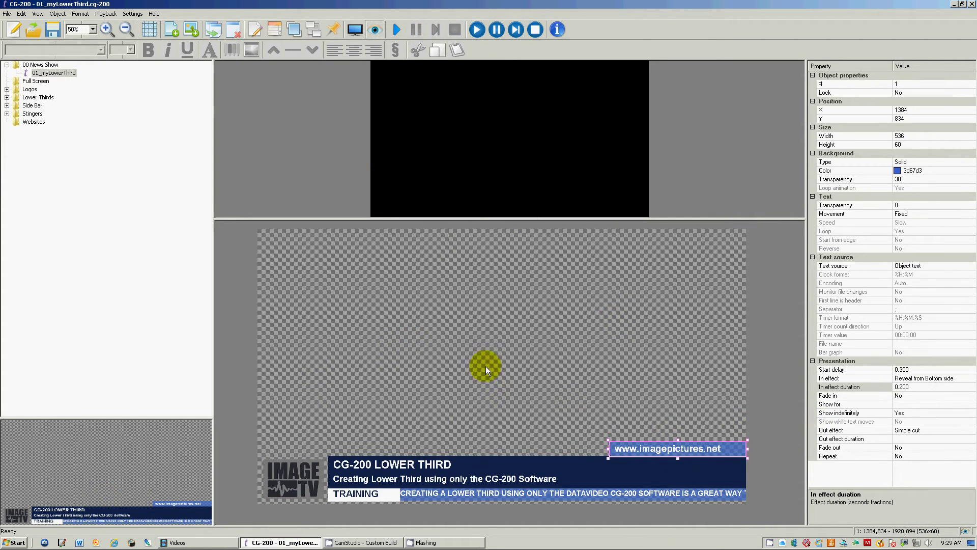
- Run Play all and End all twice to preview the full lower third on the output
left_click(459, 417)
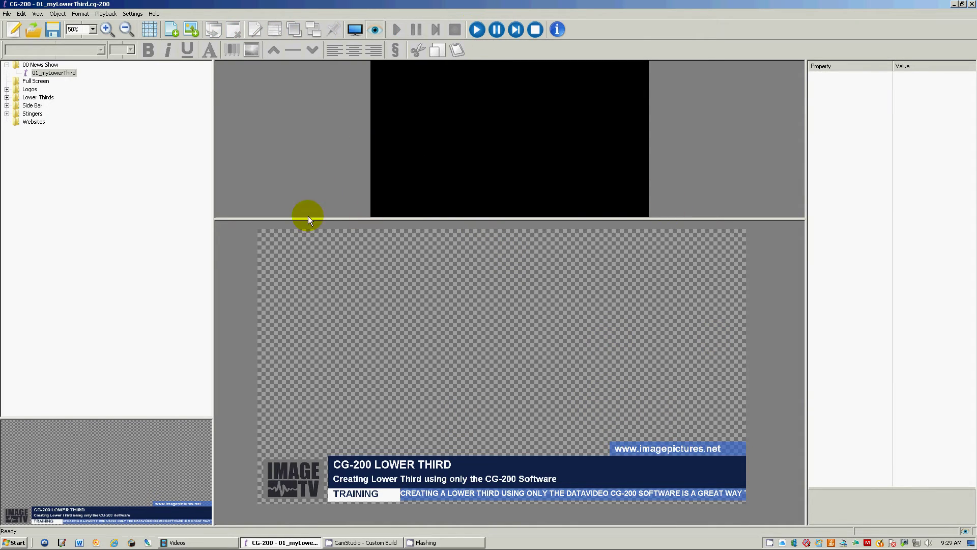
left_click(478, 30)
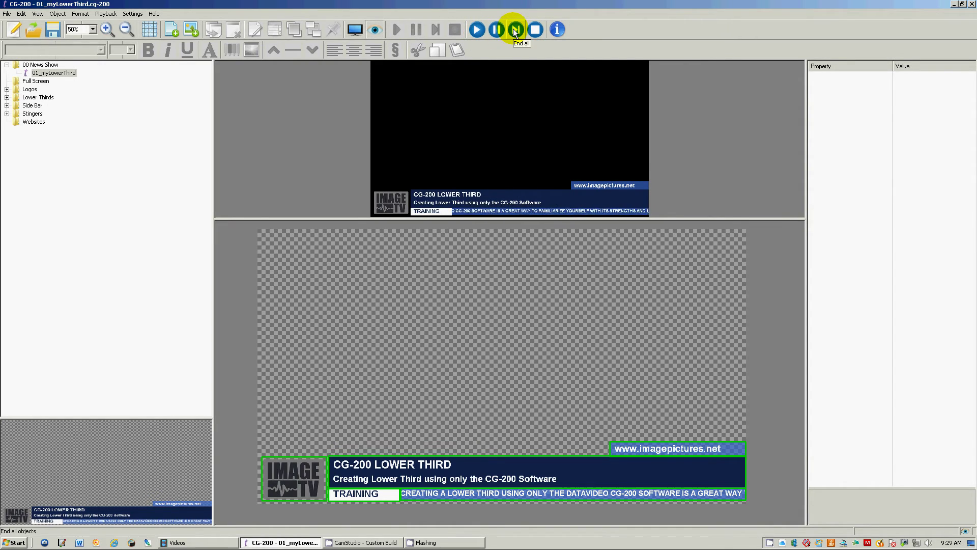
left_click(513, 29)
left_click(484, 32)
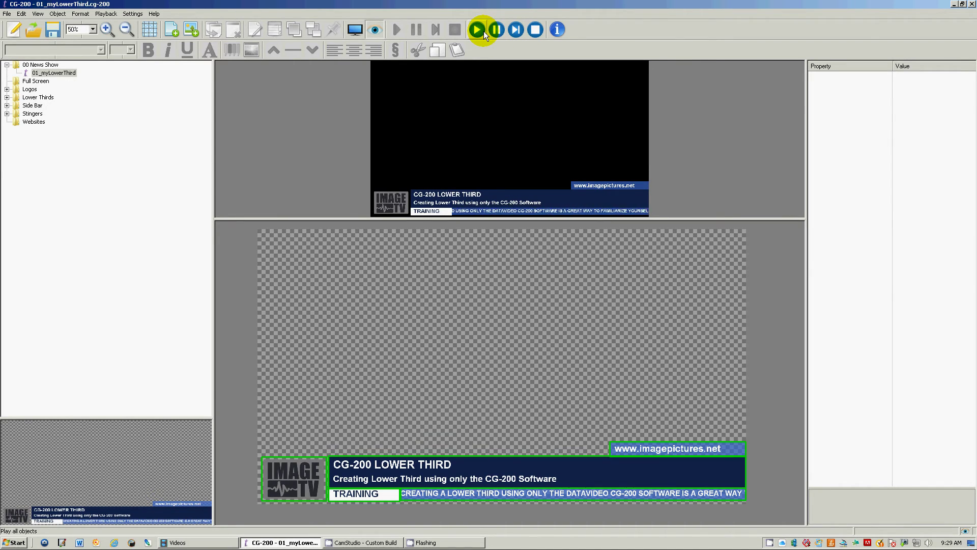
left_click(513, 29)
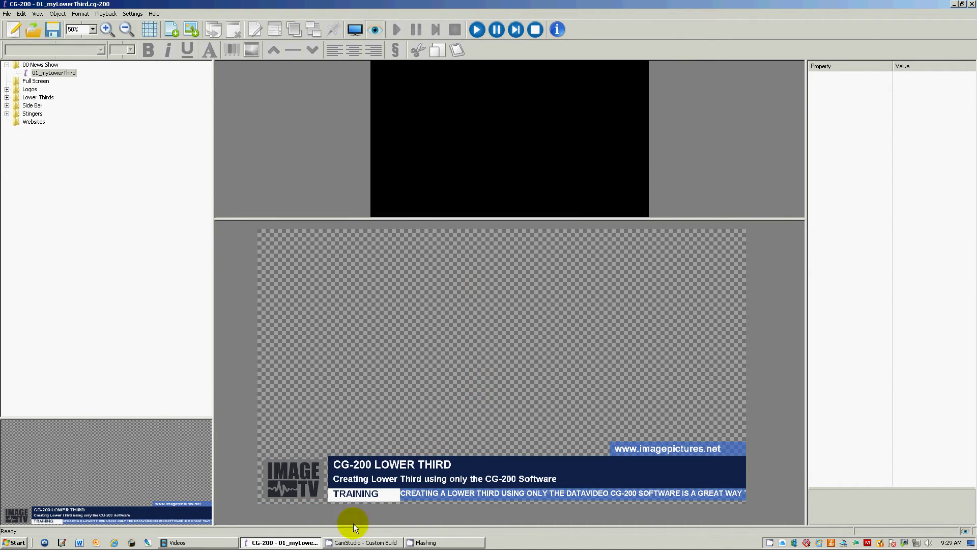
- Give the main lower-third bar a Slide to Right side exit effect
left_click(370, 469)
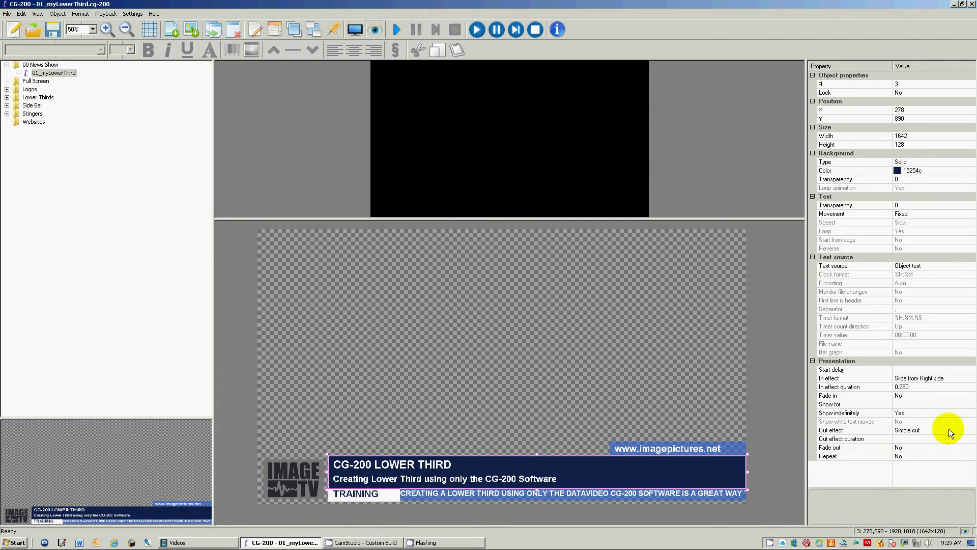
left_click(973, 440)
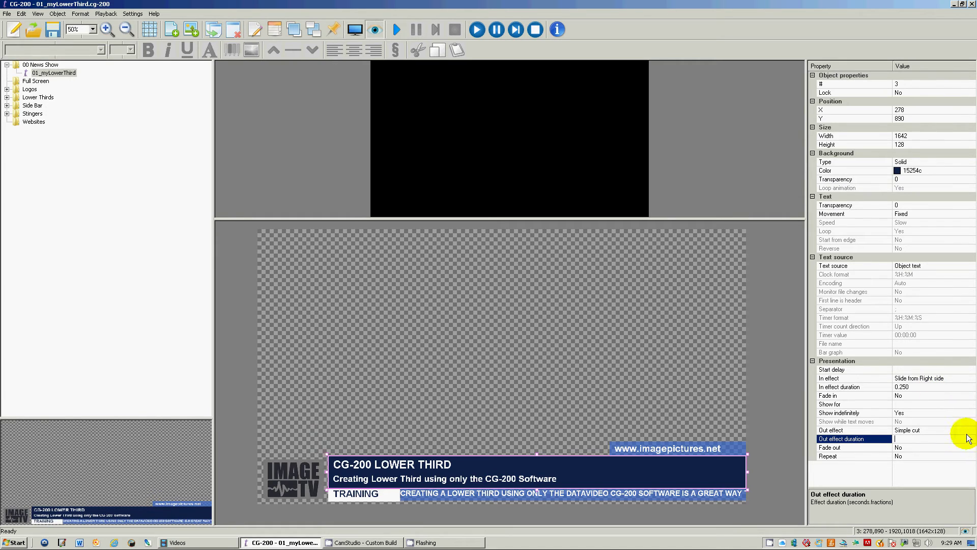
left_click(973, 431)
left_click(973, 431)
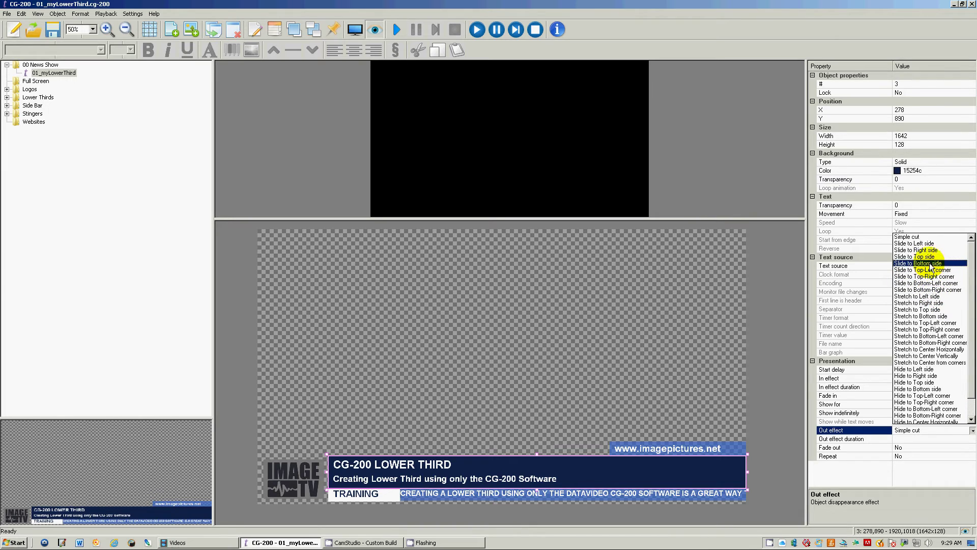
left_click(918, 250)
left_click(903, 439)
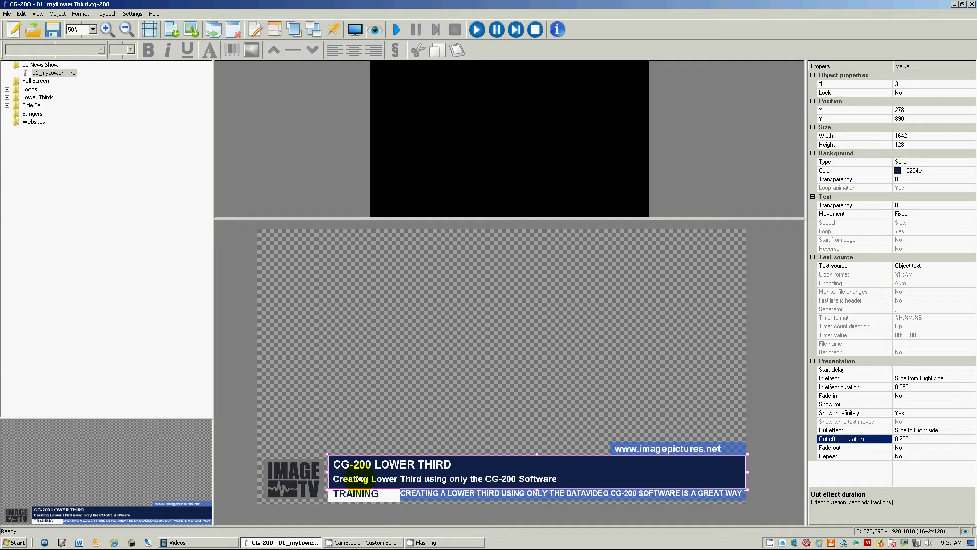
- Set the TRAINING box's Out effect to Slide to Bottom side with 0.250 duration
left_click(366, 499)
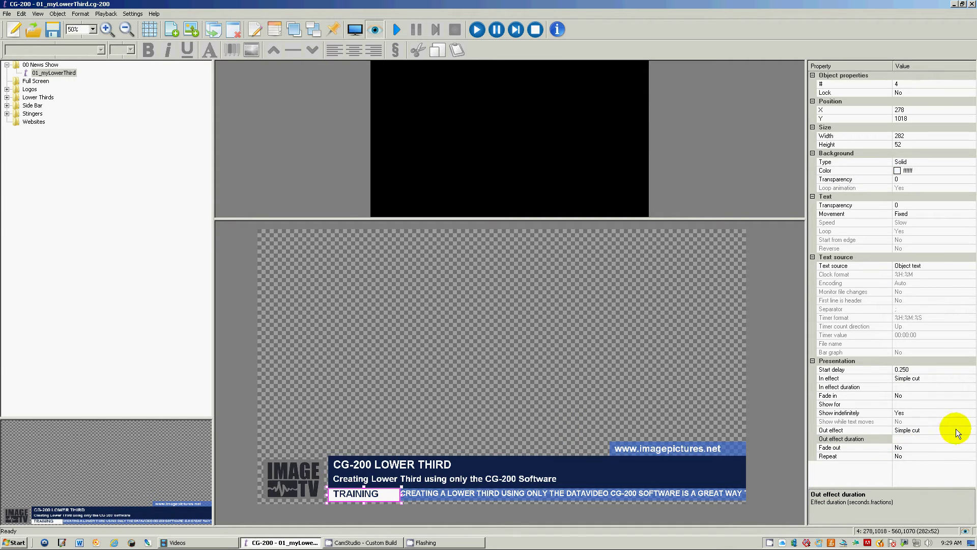
left_click(973, 430)
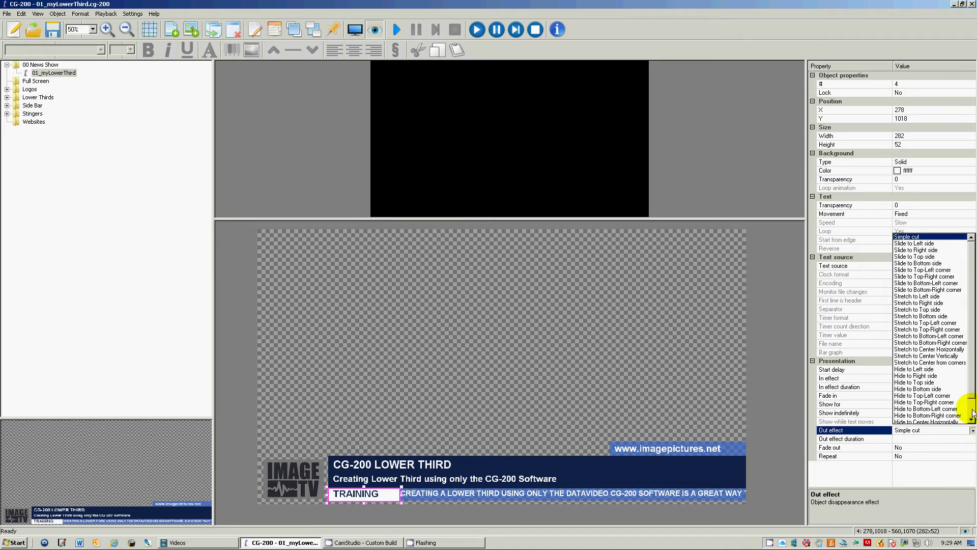
left_click(972, 410)
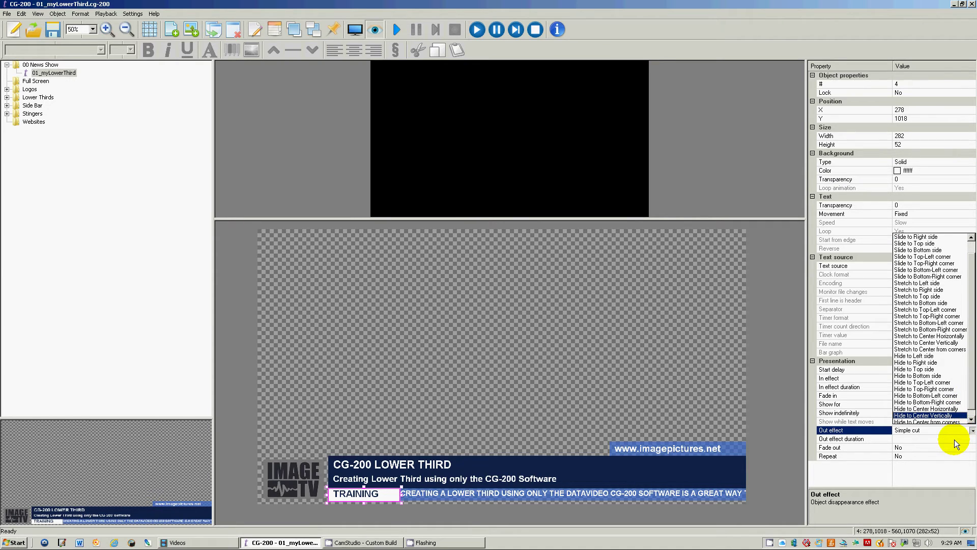
left_click(947, 441)
left_click(918, 442)
left_click(972, 431)
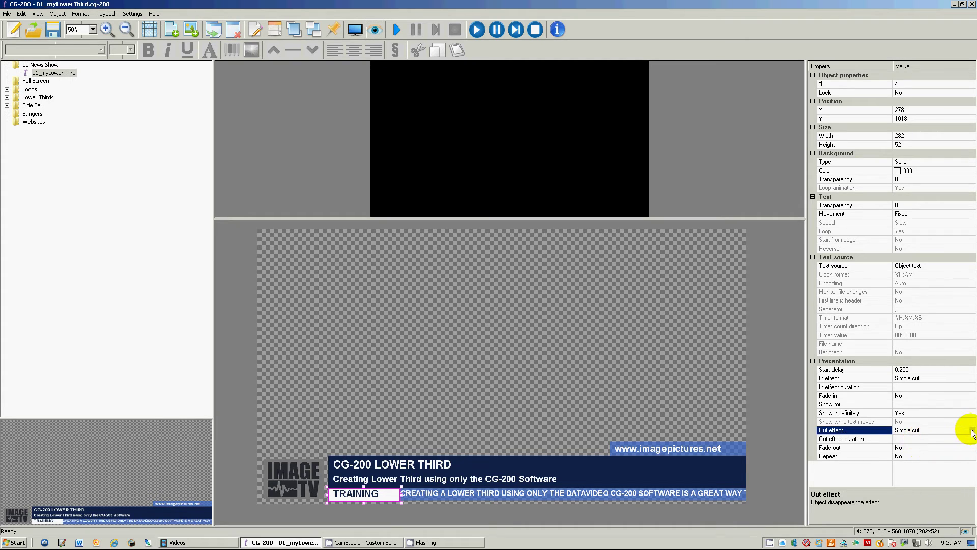
left_click(973, 434)
left_click(973, 405)
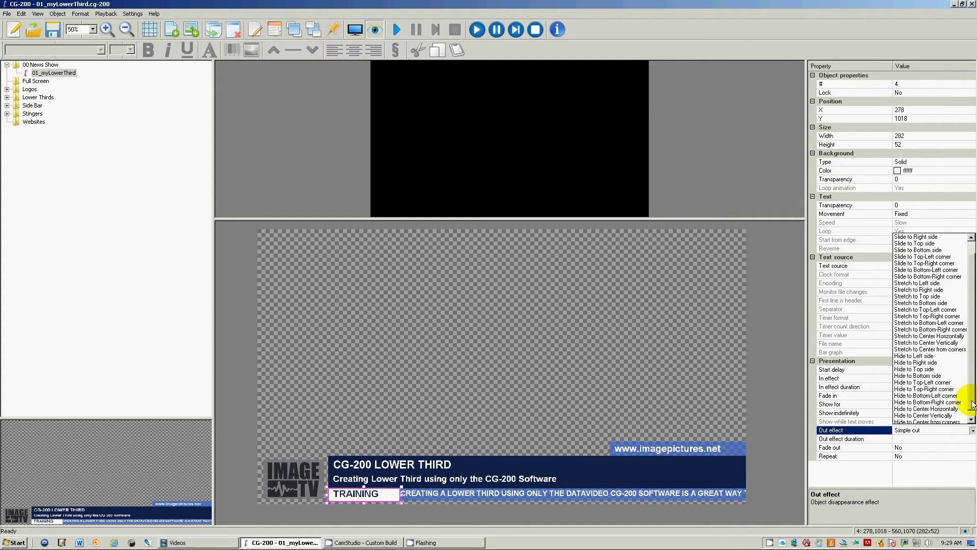
left_click(972, 404)
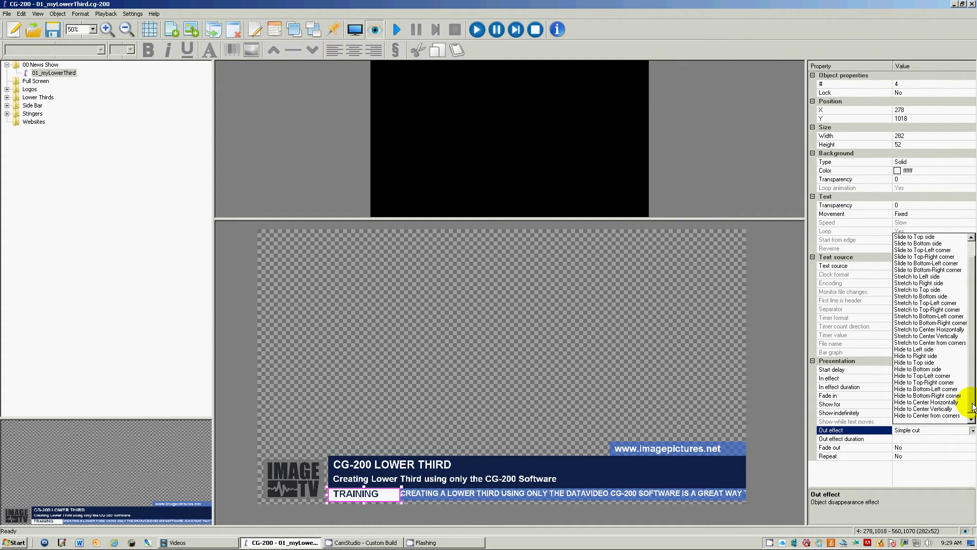
left_click(916, 243)
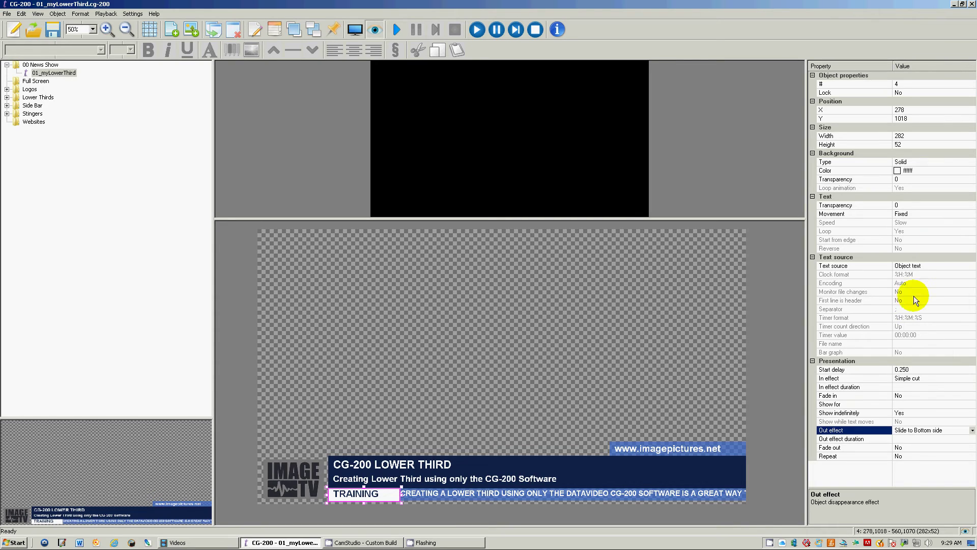
left_click(900, 439)
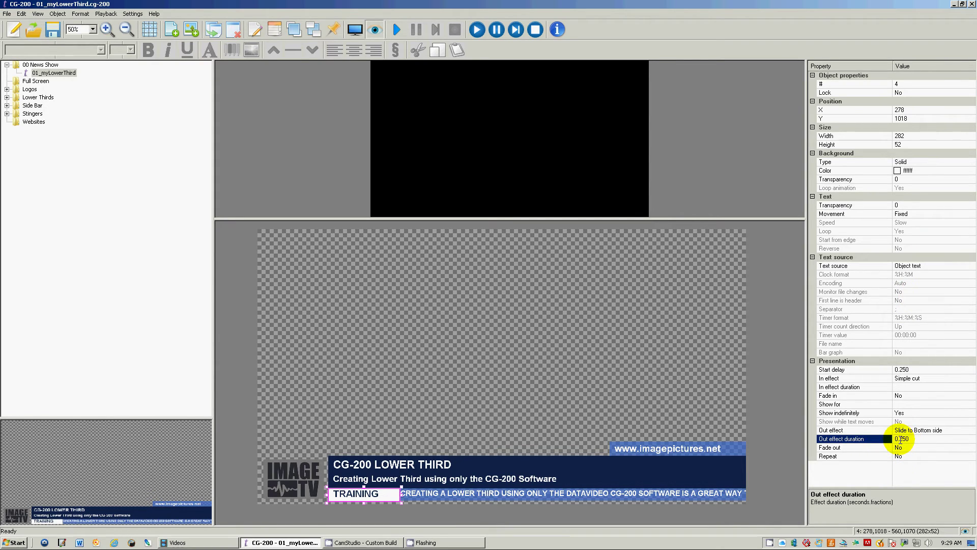
left_click(422, 491)
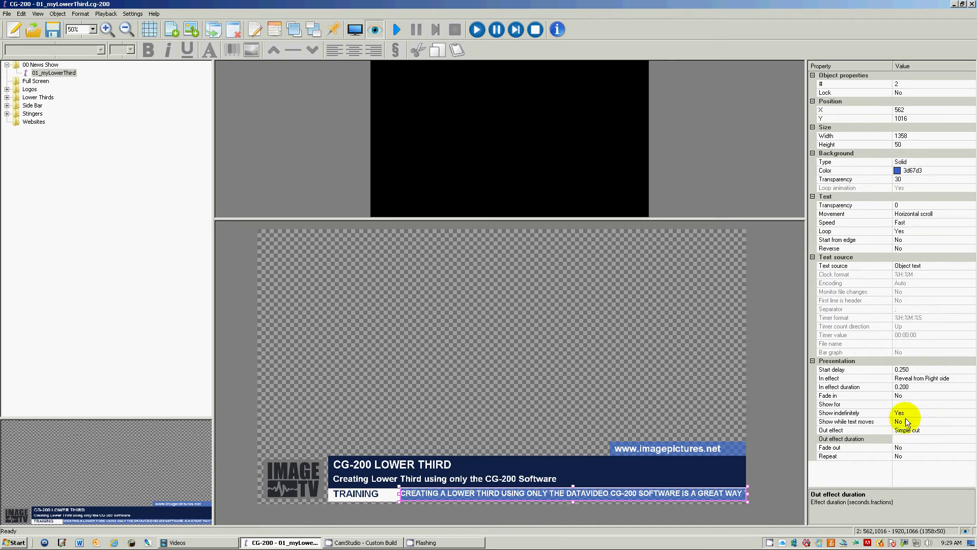
- Give the scrolling ticker a Slide to Right side exit effect
left_click(950, 430)
left_click(972, 432)
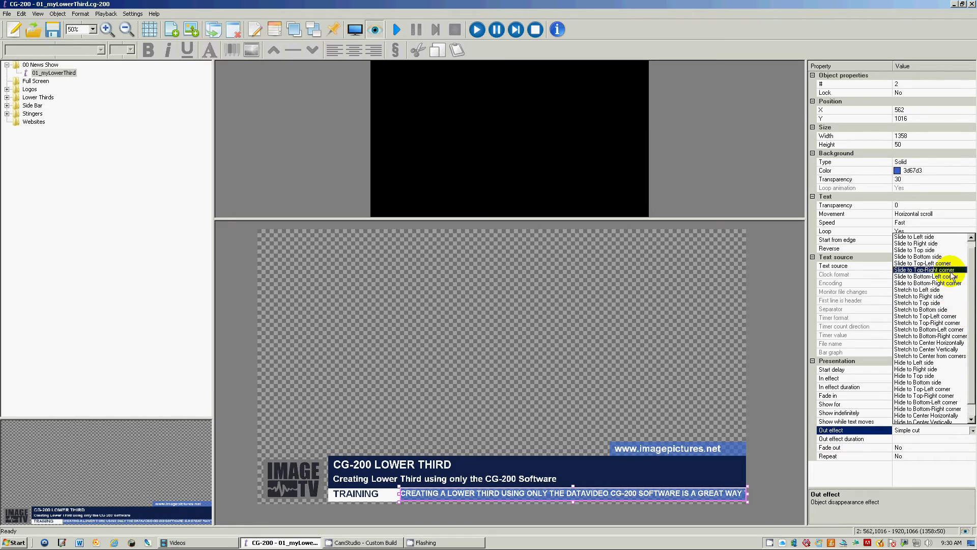
left_click(946, 250)
left_click(911, 438)
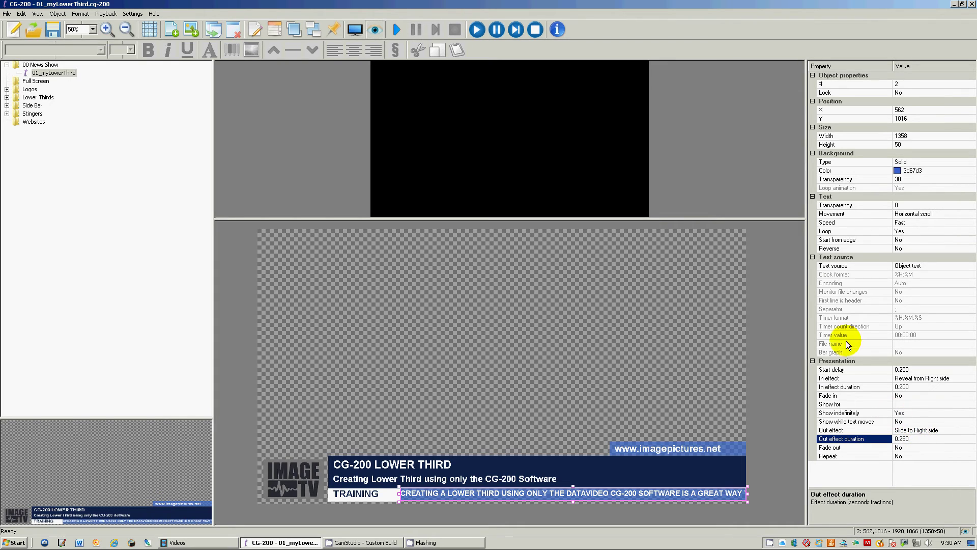
left_click(667, 450)
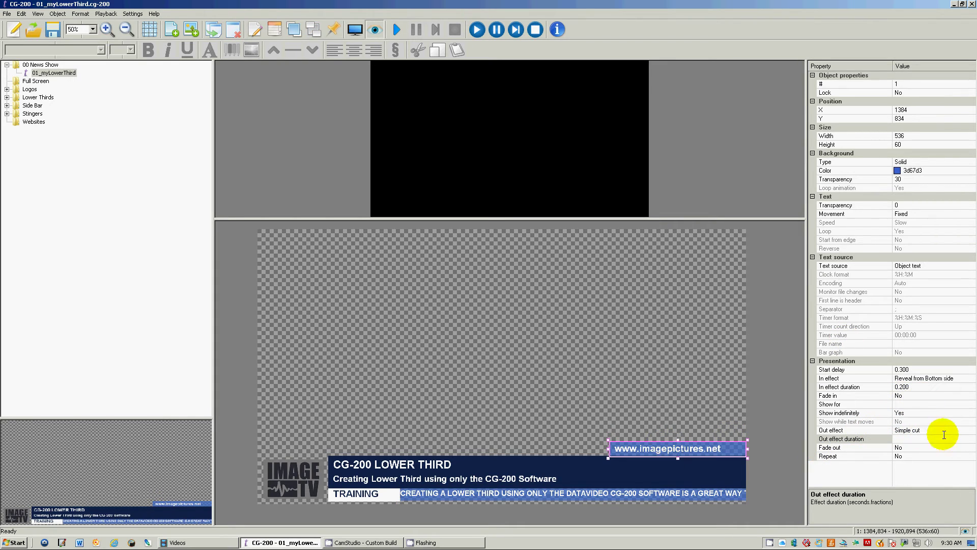
left_click(972, 431)
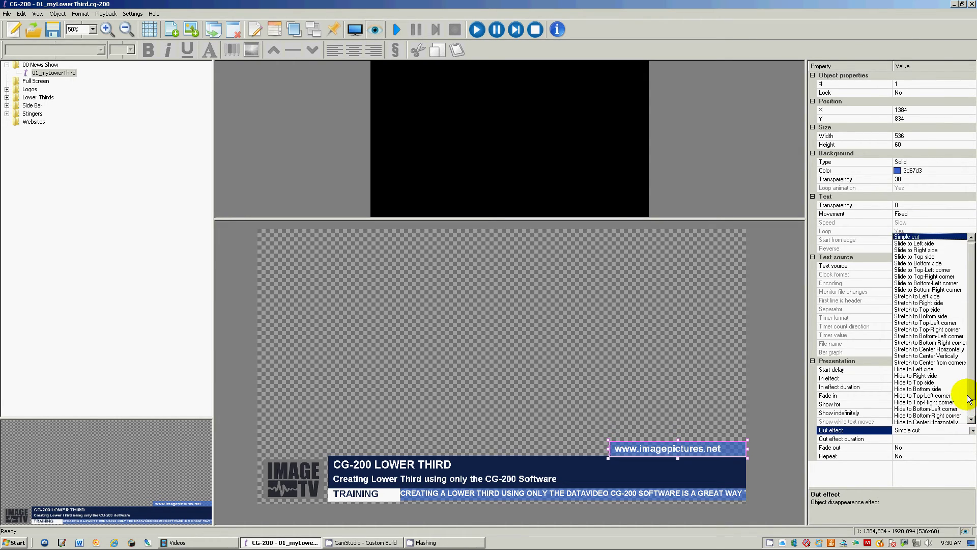
left_click(941, 262)
left_click(914, 439)
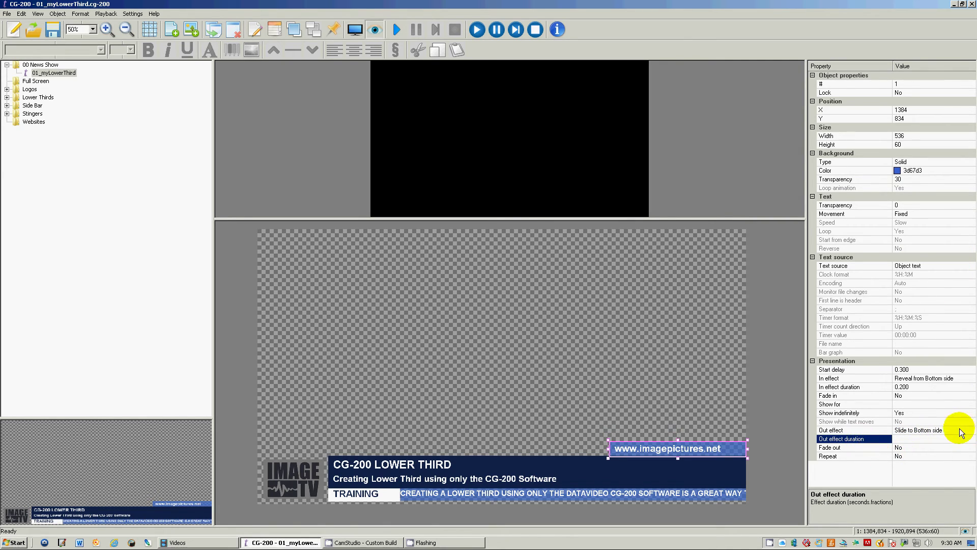
type("0.200")
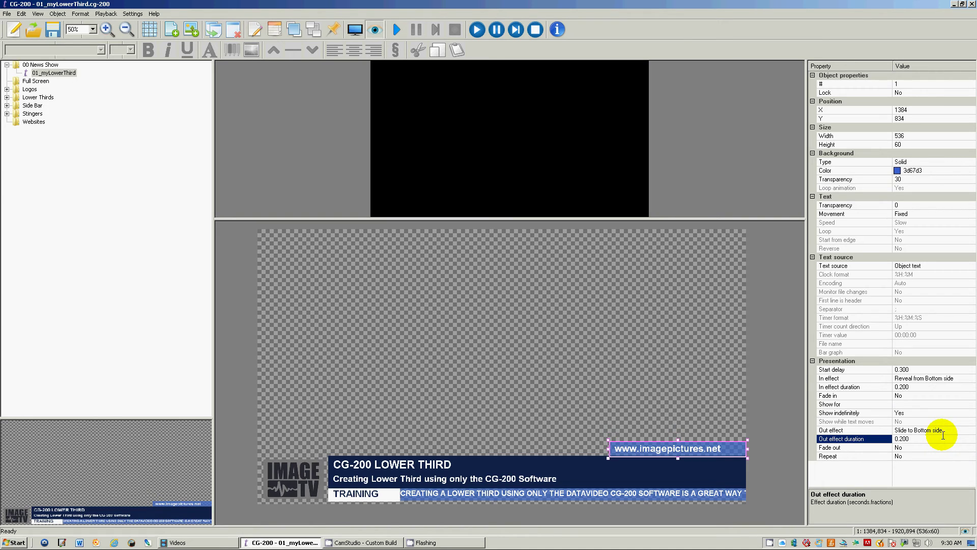
left_click(307, 481)
- Give the IMAGE TV logo a 0.200-second Hide to Center Vertically exit, then recheck the ticker and www box effects
left_click(973, 431)
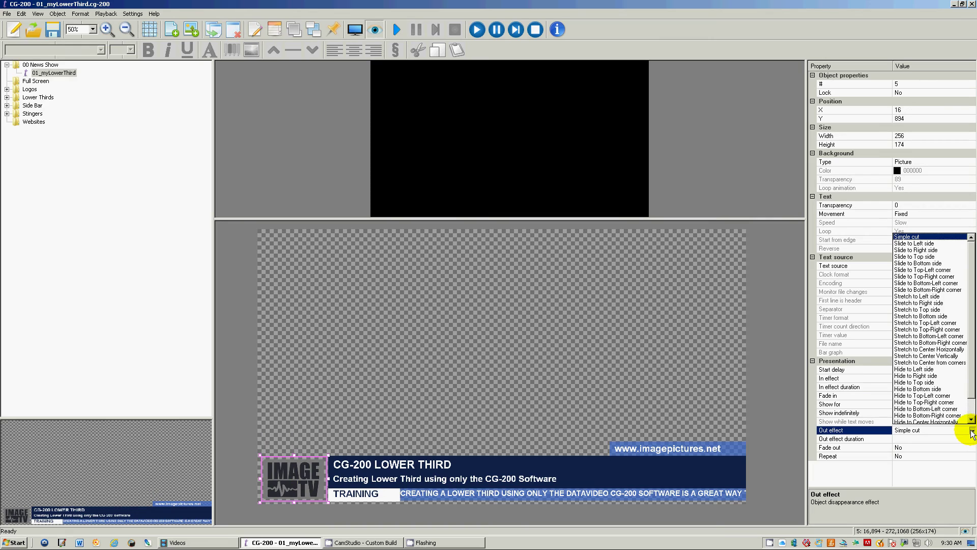
scroll(969, 398, "down", 1)
scroll(968, 402, "down", 2)
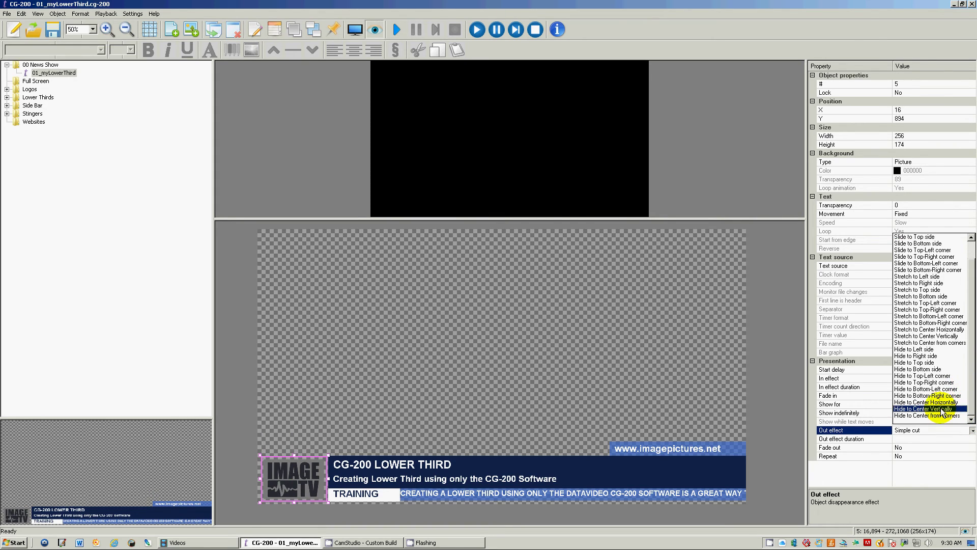
left_click(943, 409)
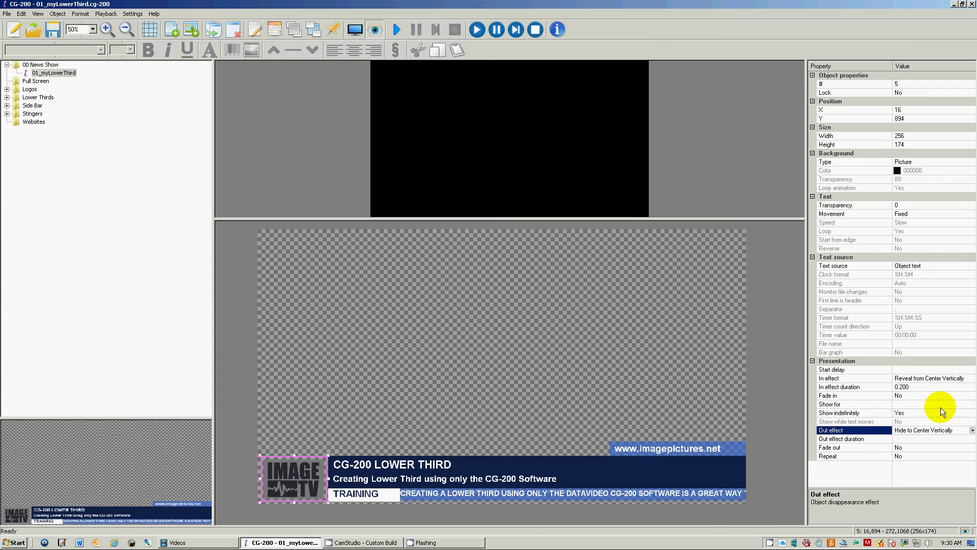
left_click(912, 439)
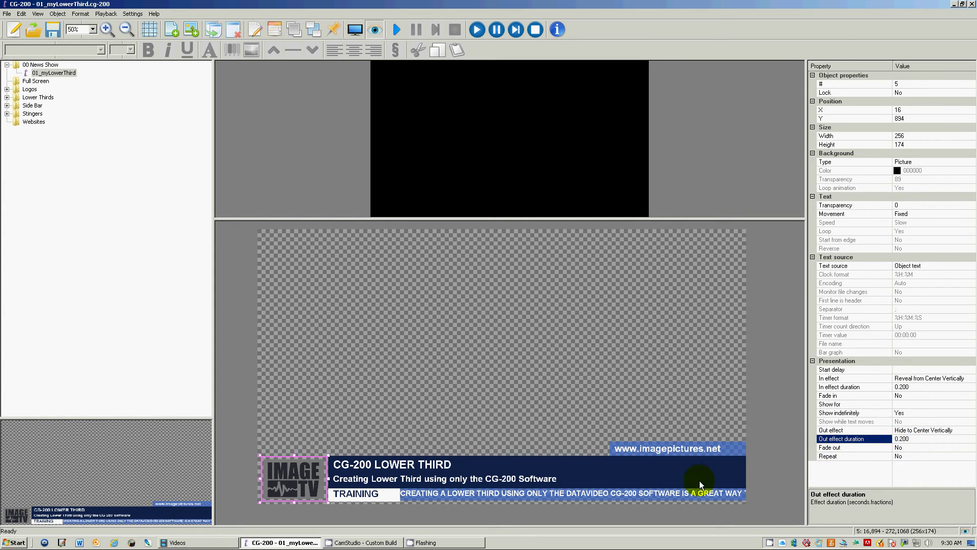
left_click(431, 494)
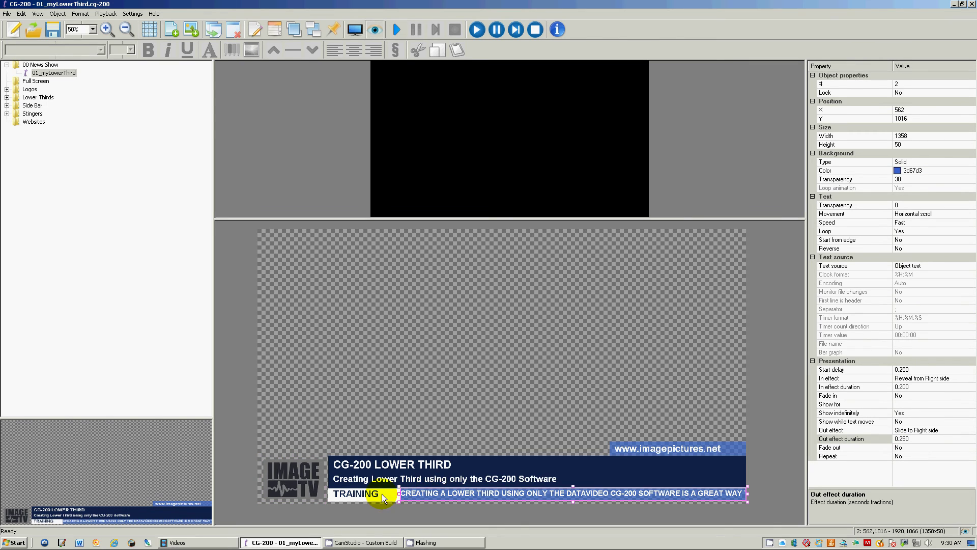
left_click(655, 448)
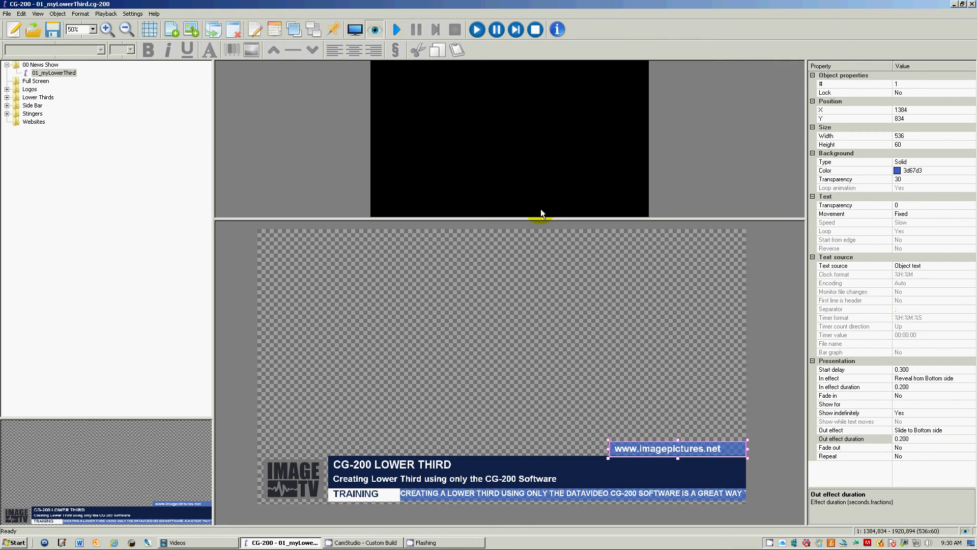
- Save the lower third, then preview it on the output with Play all followed by End all
left_click(53, 32)
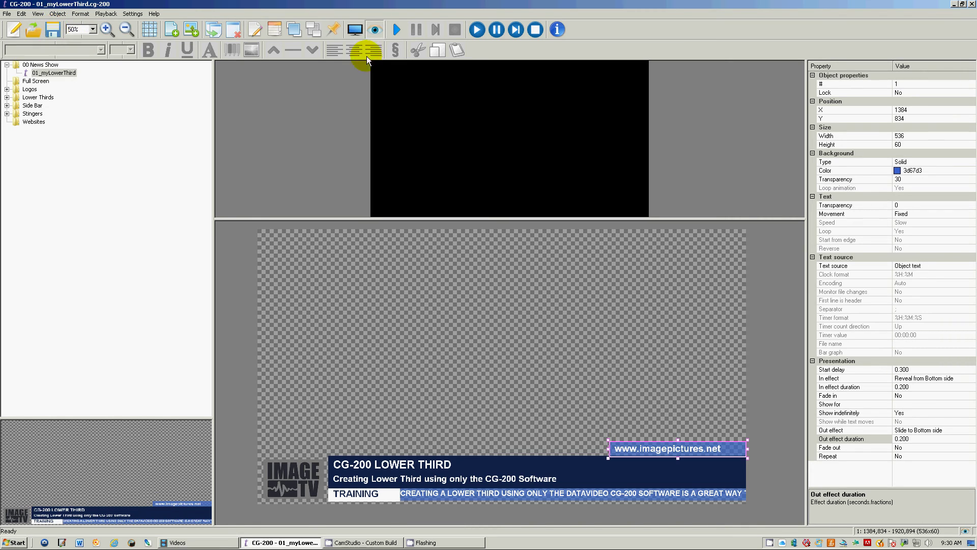
left_click(474, 294)
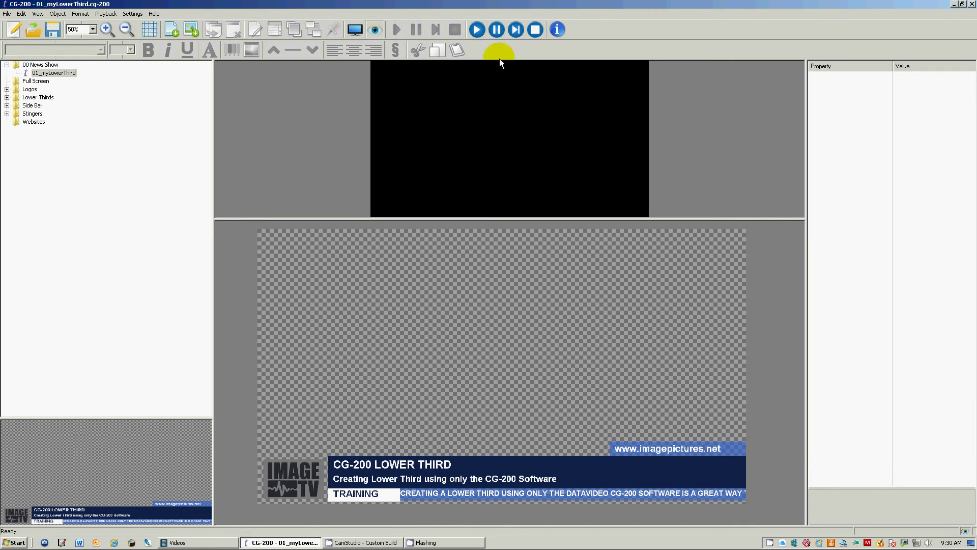
left_click(477, 30)
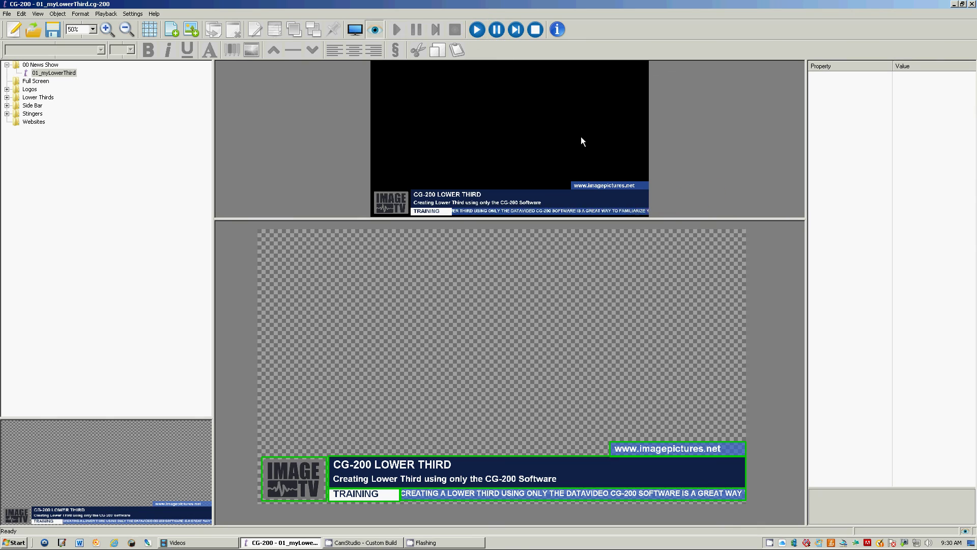
left_click(515, 29)
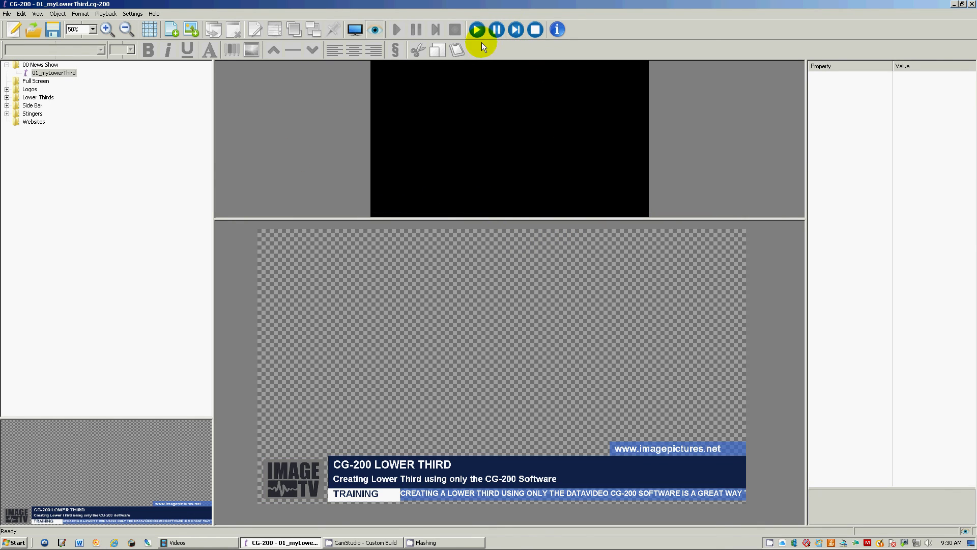
- Replay the whole lower third twice more, stopping and ending it to review the exit animations
left_click(476, 28)
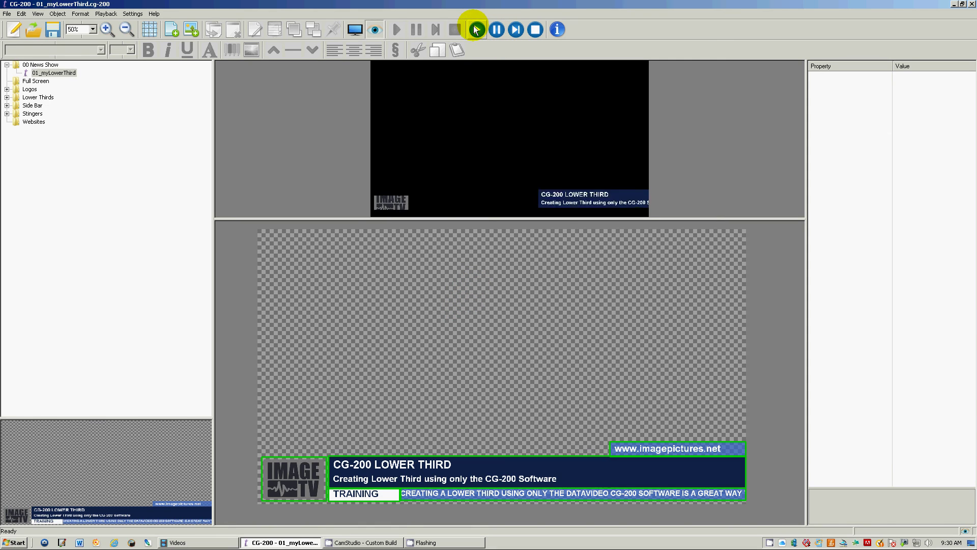
left_click(537, 30)
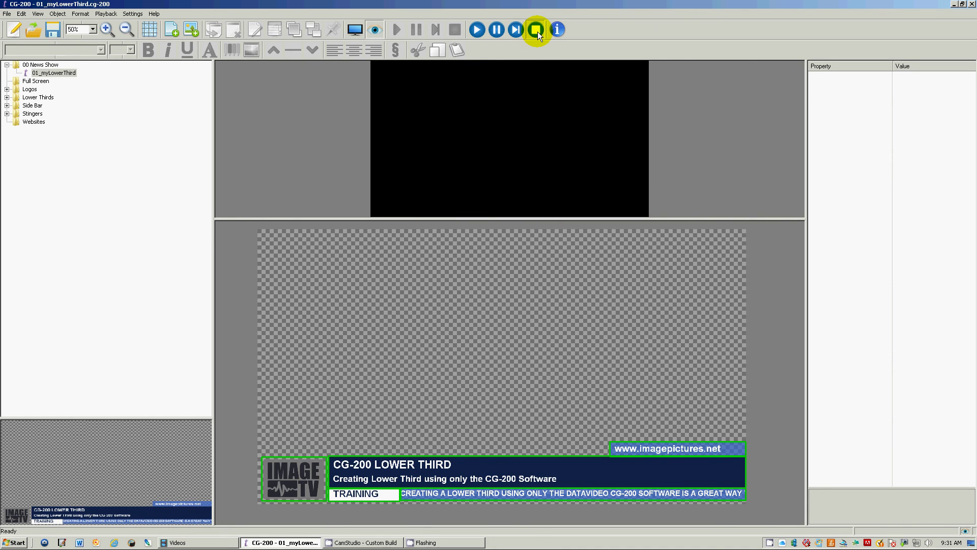
left_click(485, 30)
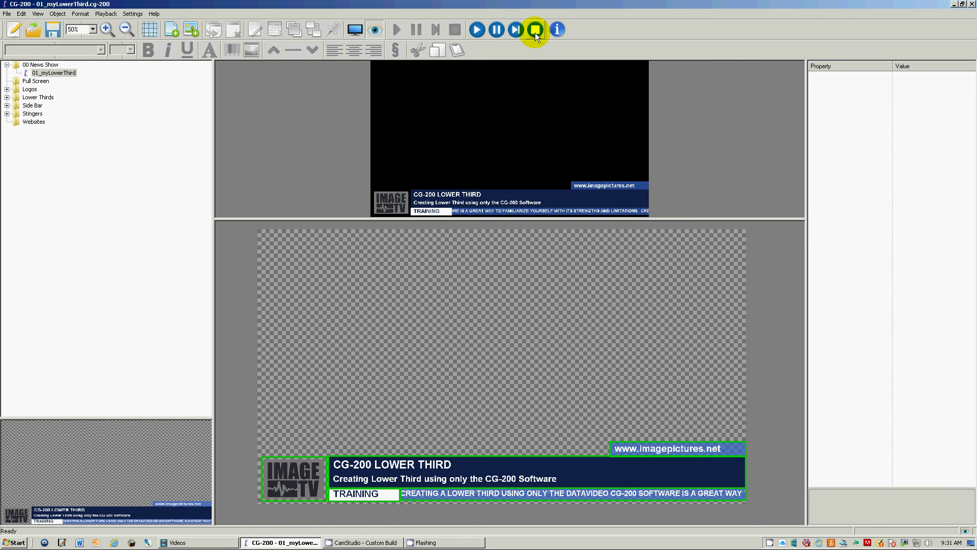
left_click(513, 32)
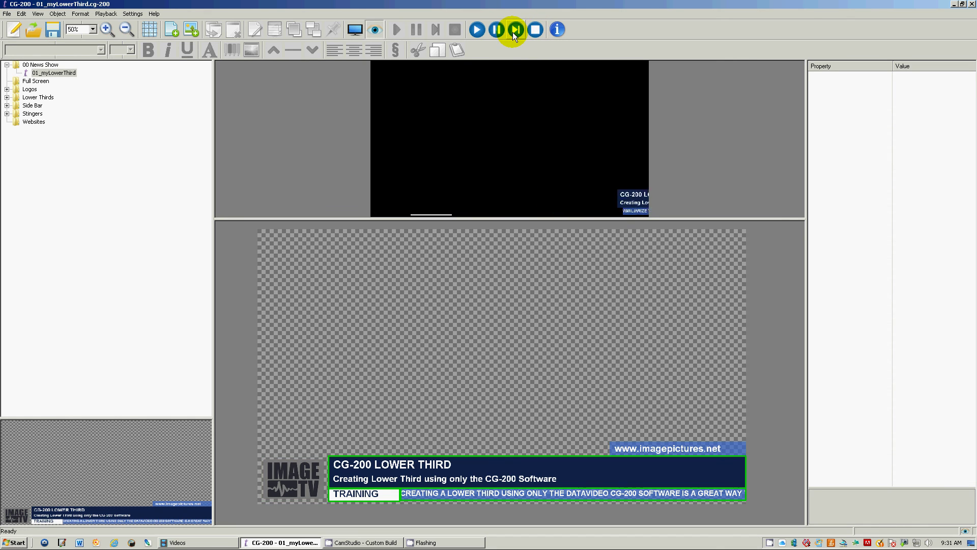